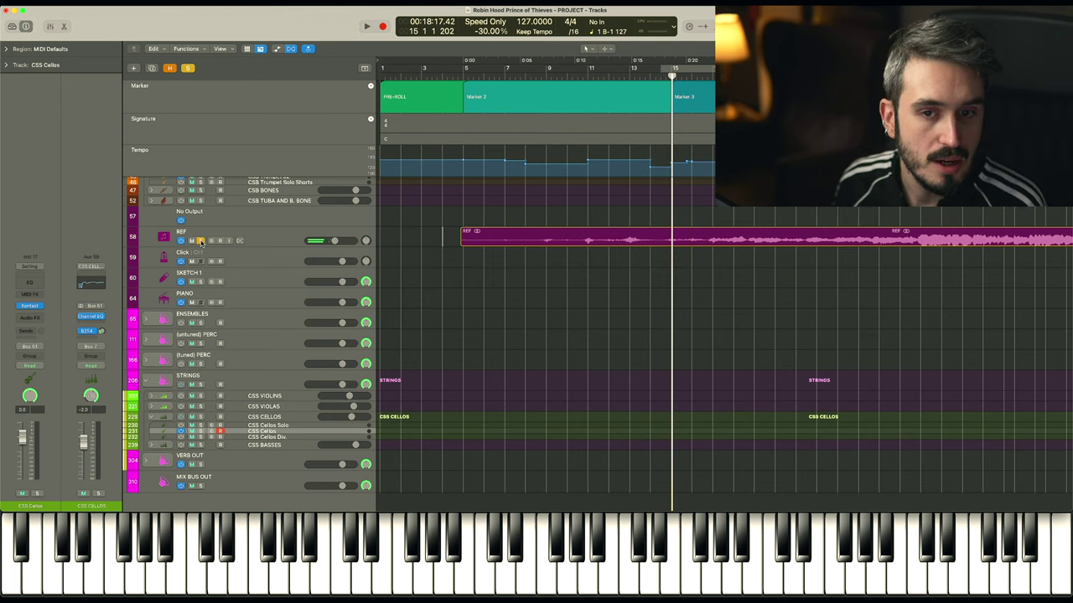
# - Unsolo the REF track and record the CSS Cellos part from bar 5 to bar 15
pyautogui.click(200, 241)
pyautogui.scroll(-2, 518, 301)
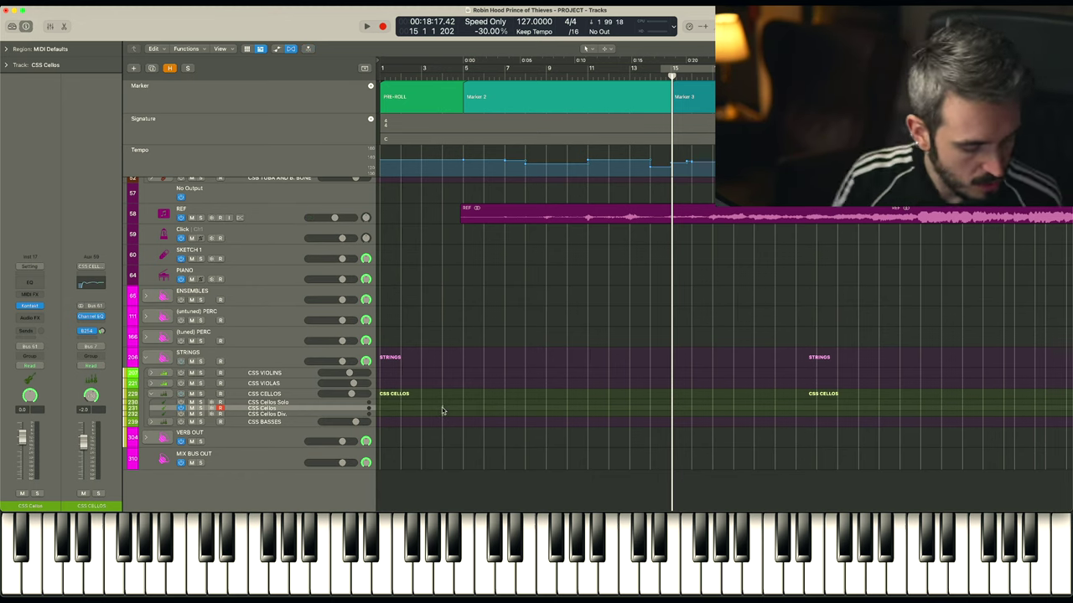
pyautogui.press('space')
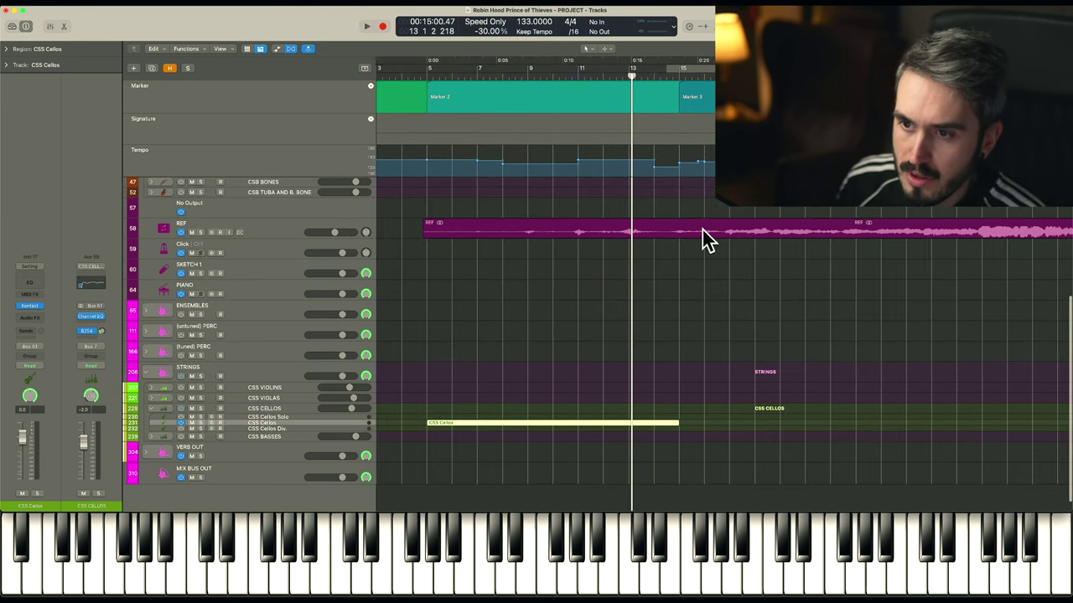
# - Open the CSS Cellos region in the Piano Roll and examine the note velocities in the bars leading up to bar 13
pyautogui.doubleClick(612, 426)
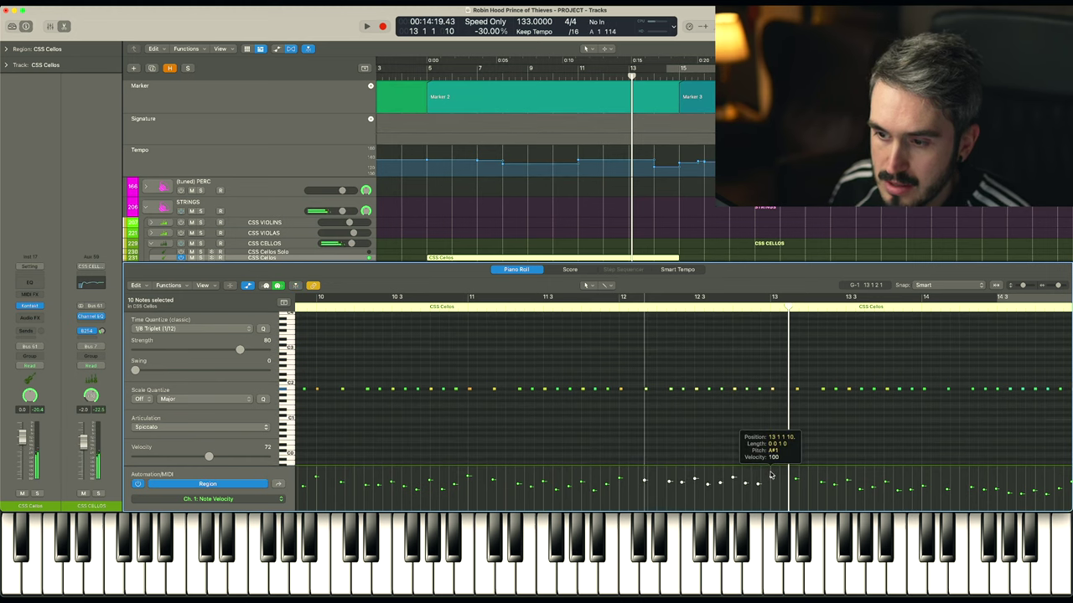
pyautogui.hscroll(2, 751, 392)
pyautogui.press('p')
# - Play the Timpani (medium) part along with the cellos through to bar 15, keeping it as a region
pyautogui.press('space')
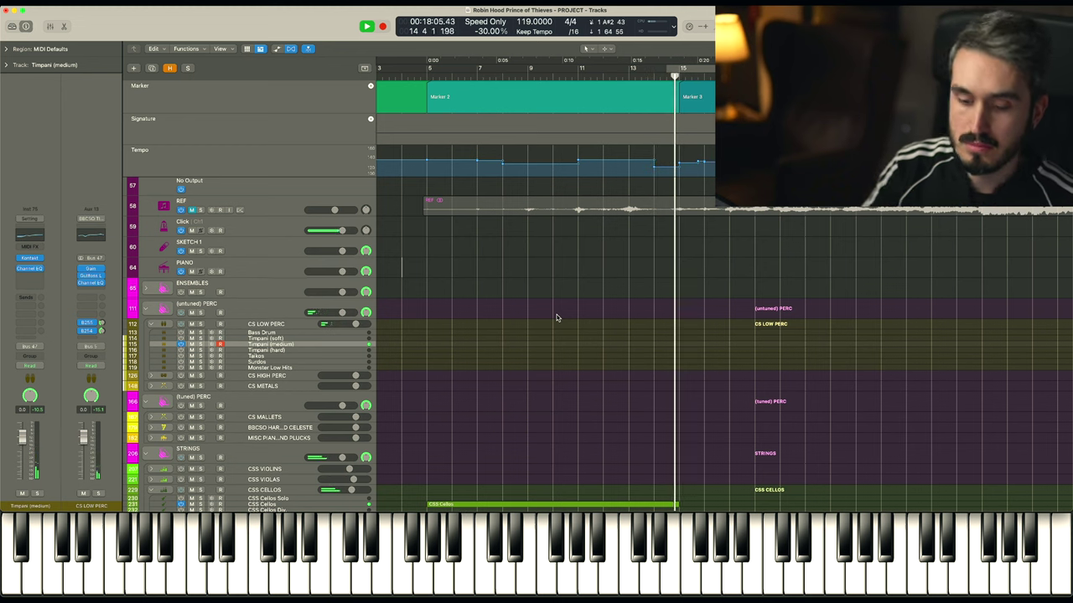
pyautogui.press('space')
# - Listen to the soloed REF track from the start of Marker 3 at bar 15 to about bar 23
pyautogui.scroll(2, 556, 319)
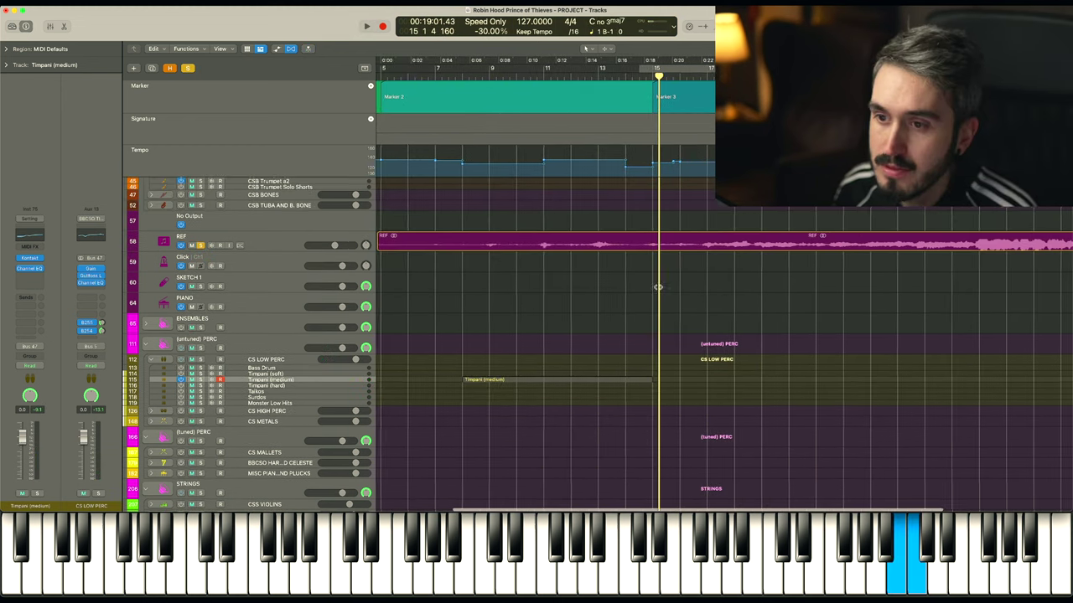
pyautogui.hscroll(5, 642, 290)
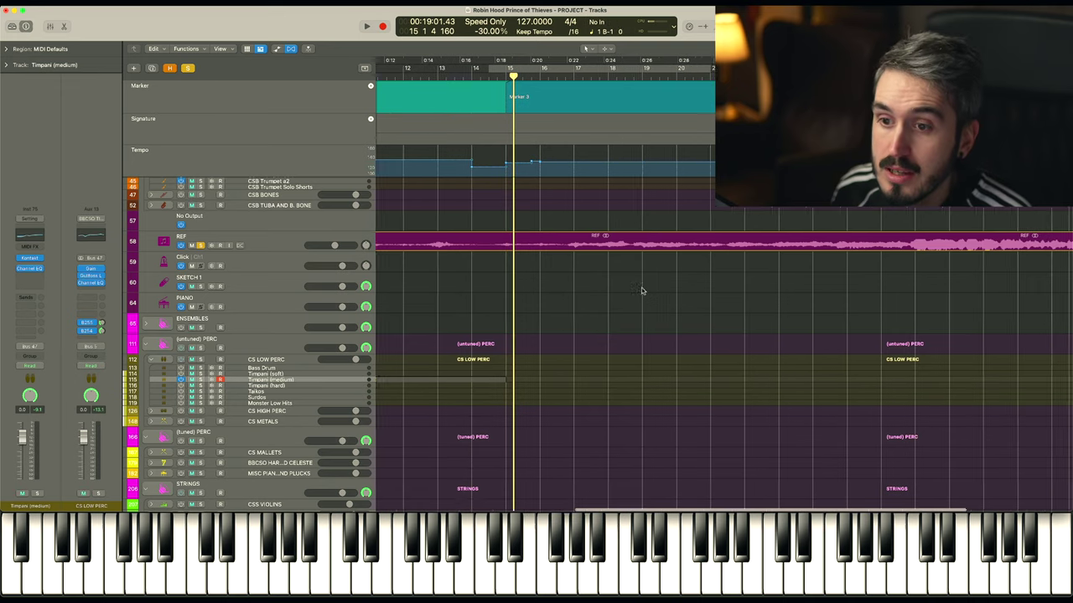
pyautogui.hscroll(1, 642, 290)
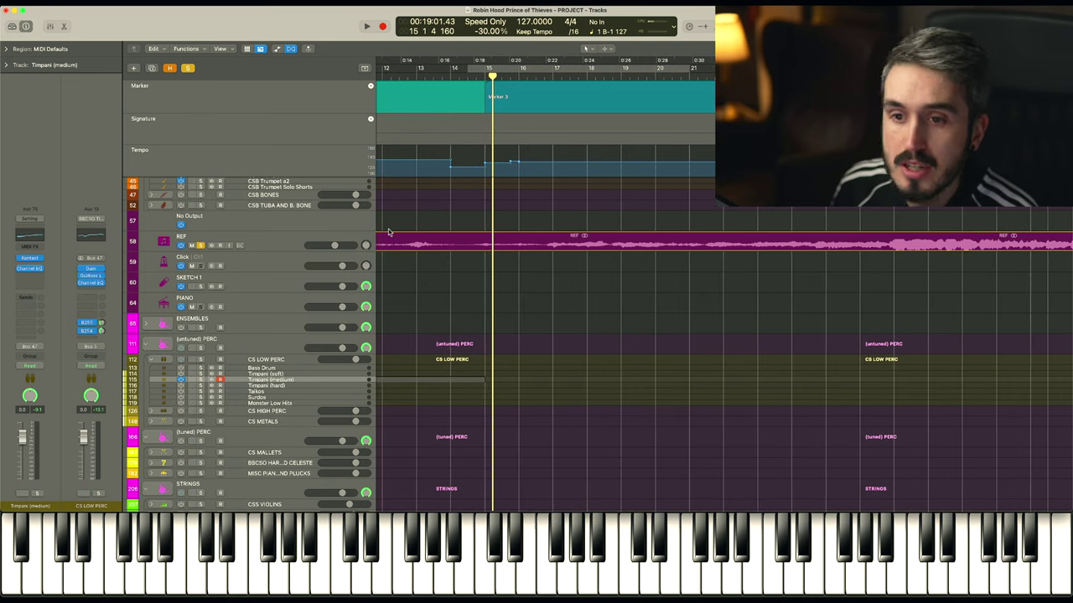
pyautogui.press('space')
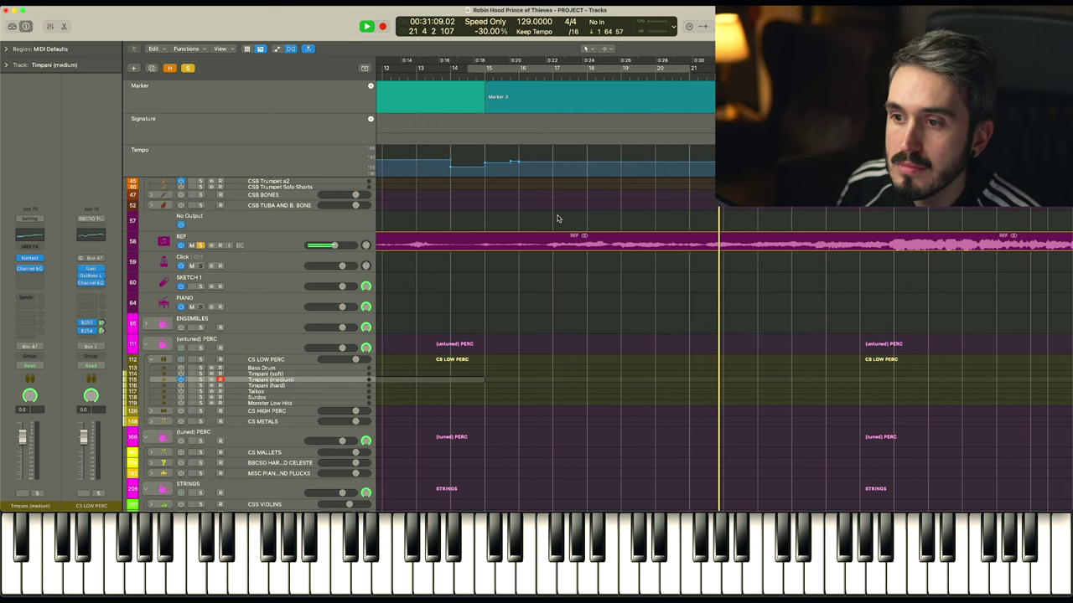
pyautogui.click(296, 311)
pyautogui.press('space')
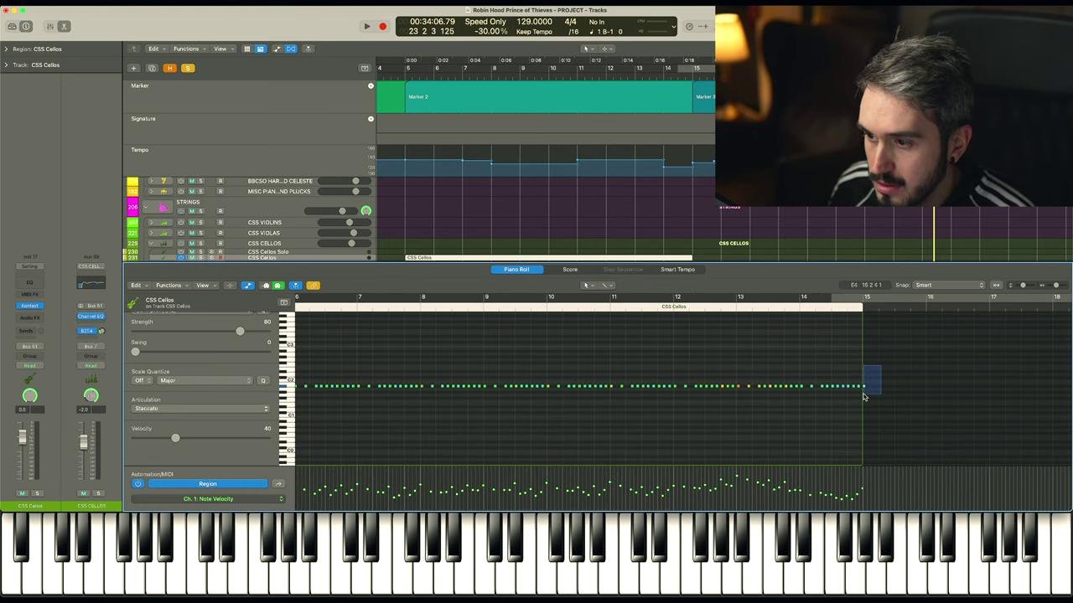
# - Extend the CSS Cellos region to bar 23, a length of 18 bars, and close the Piano Roll
pyautogui.scroll(-5, 863, 393)
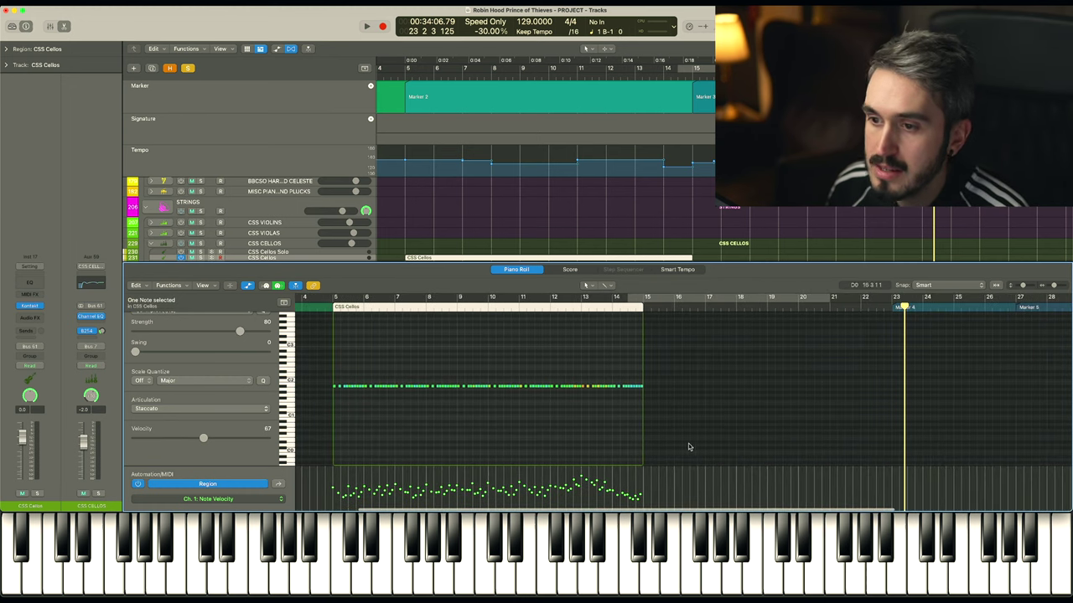
pyautogui.moveTo(643, 438); pyautogui.dragTo(892, 421)
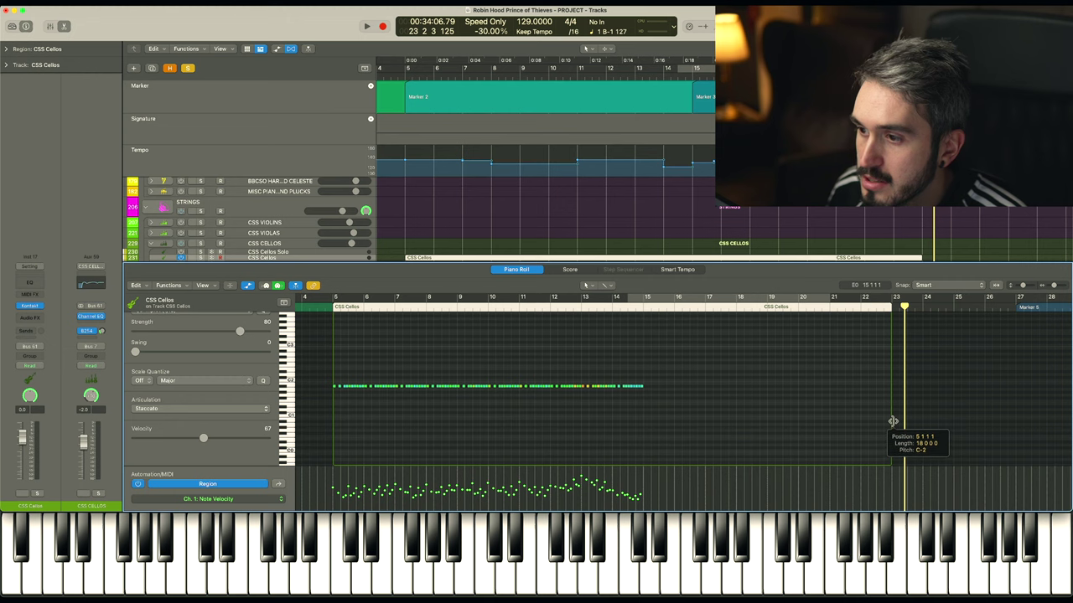
pyautogui.press('p')
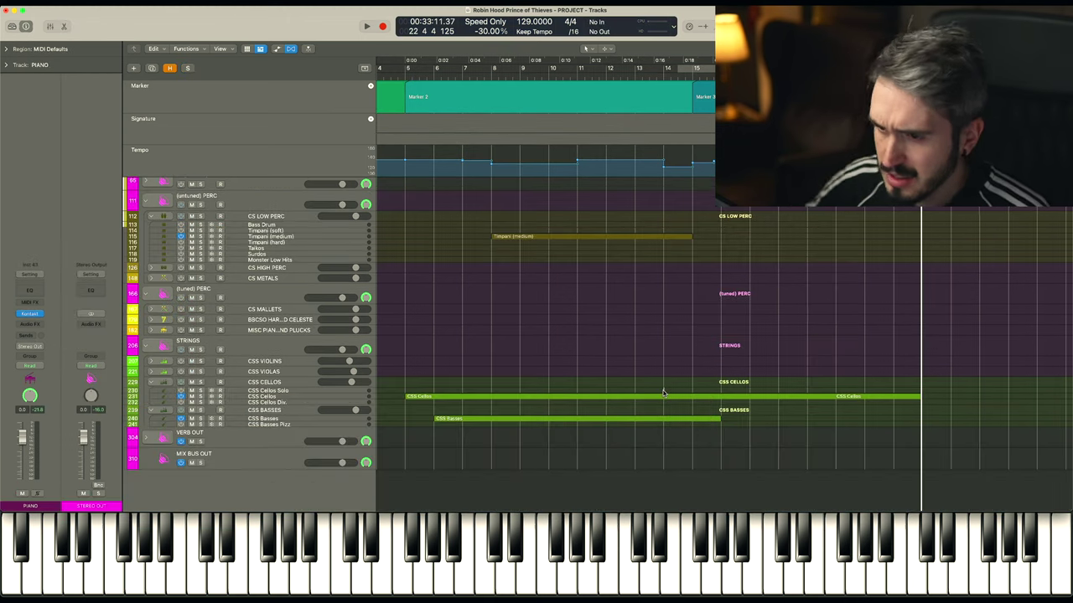
# - Expand the CSS VIOLAS stack and perform a part on the CSS Viola track from bar 14 to bar 23
pyautogui.click(156, 373)
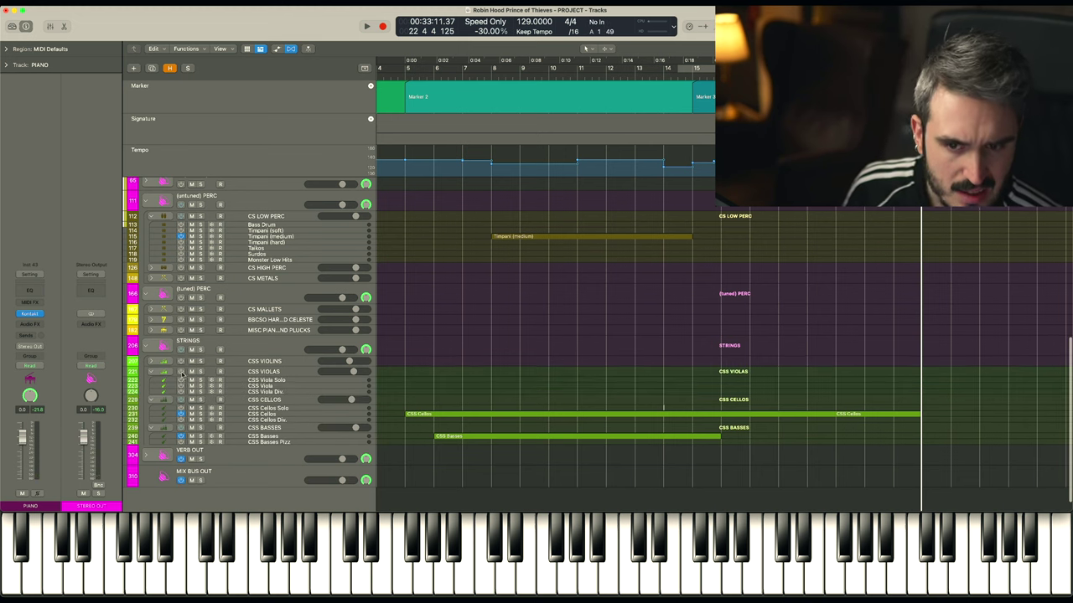
pyautogui.click(288, 386)
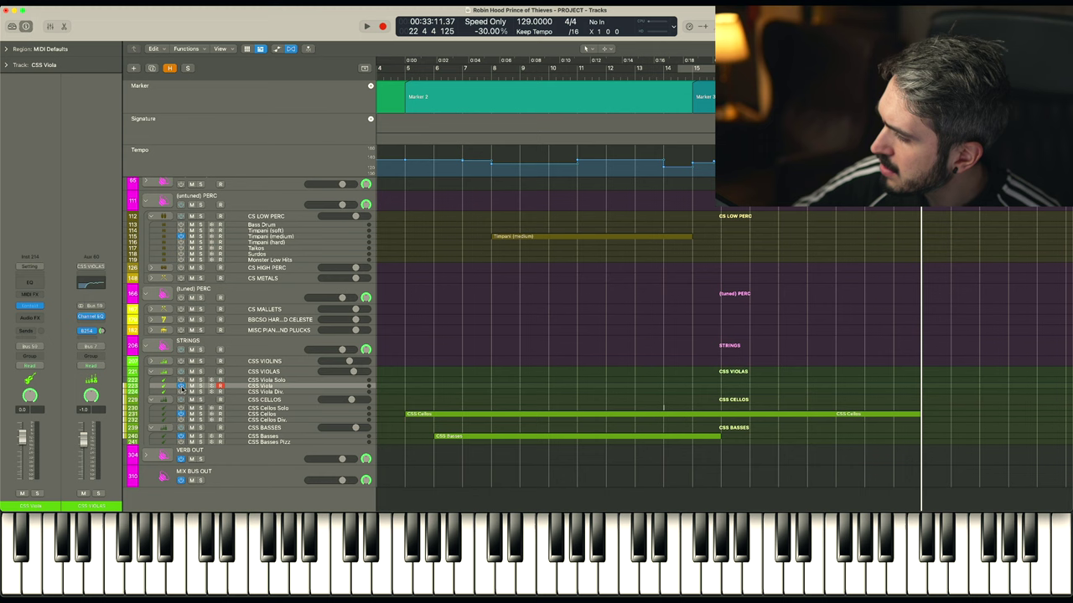
pyautogui.press('space')
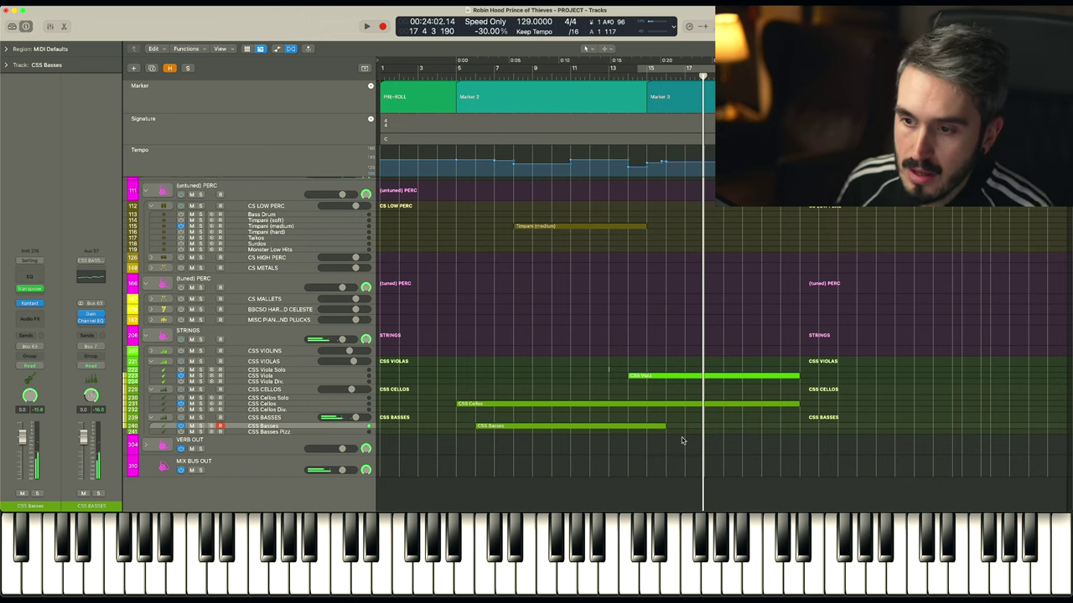
# - Continue the CSS Basses part through to about bar 22 and unmute the REF track
pyautogui.click(627, 423)
pyautogui.press('space')
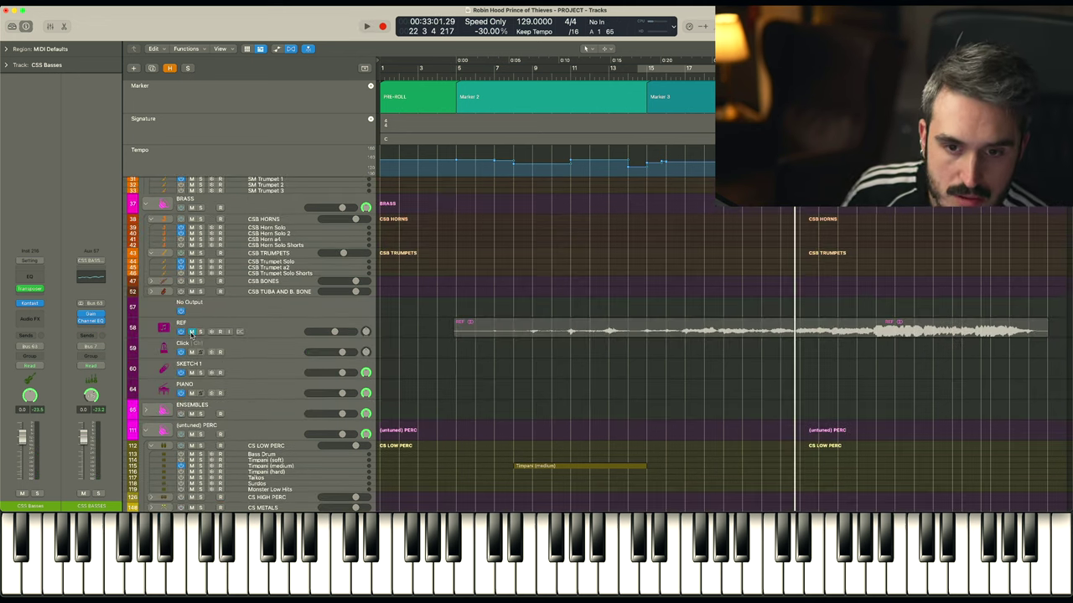
pyautogui.click(191, 333)
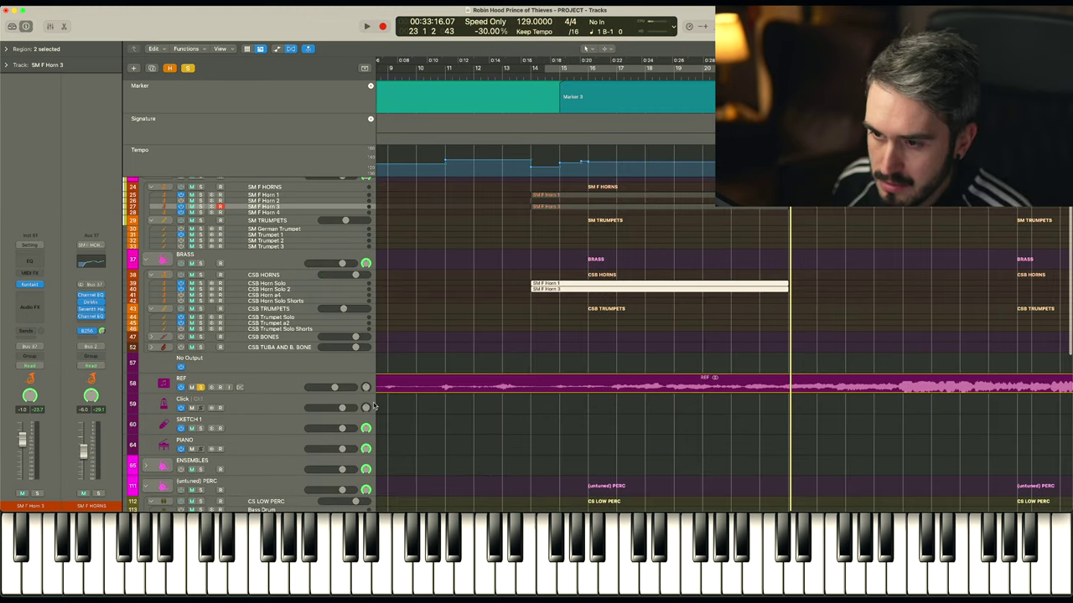
# - Set the start point at bar 22 and listen to the soloed REF track up to about bar 30
pyautogui.scroll(-3, 456, 359)
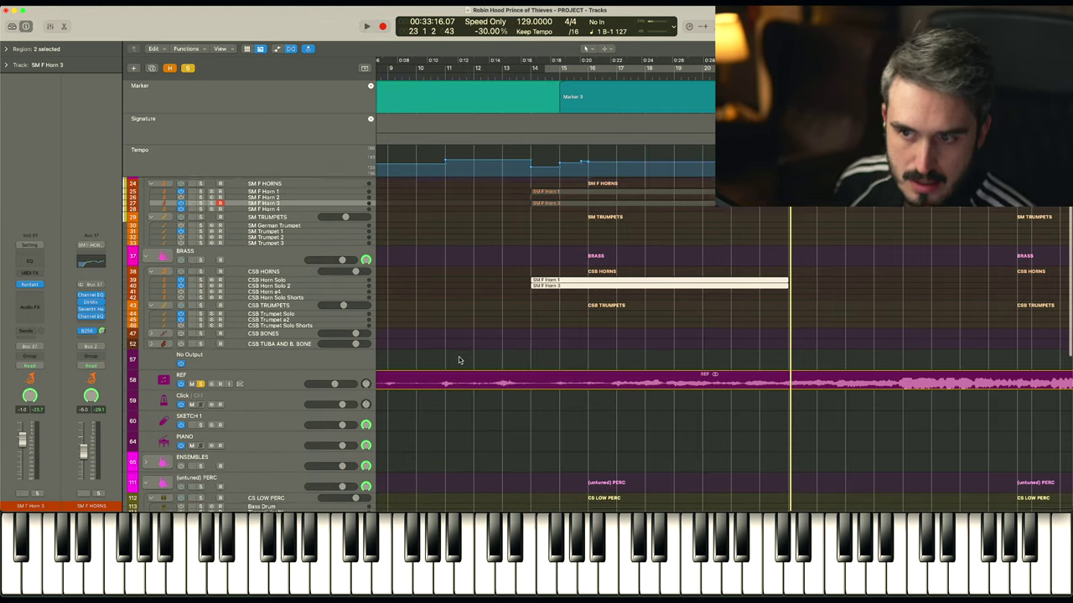
pyautogui.click(200, 343)
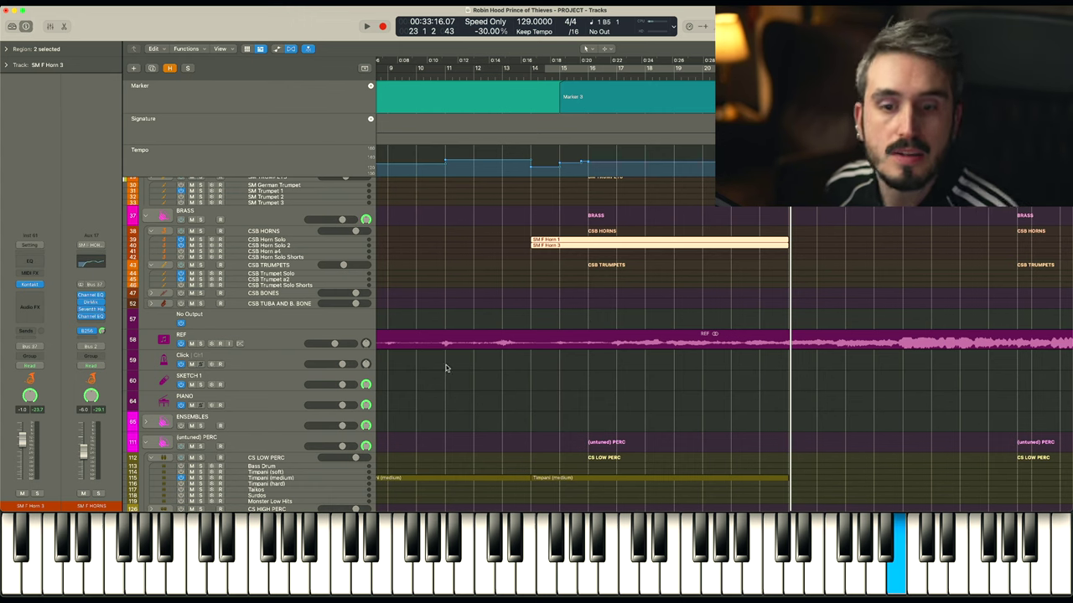
pyautogui.hscroll(5, 686, 344)
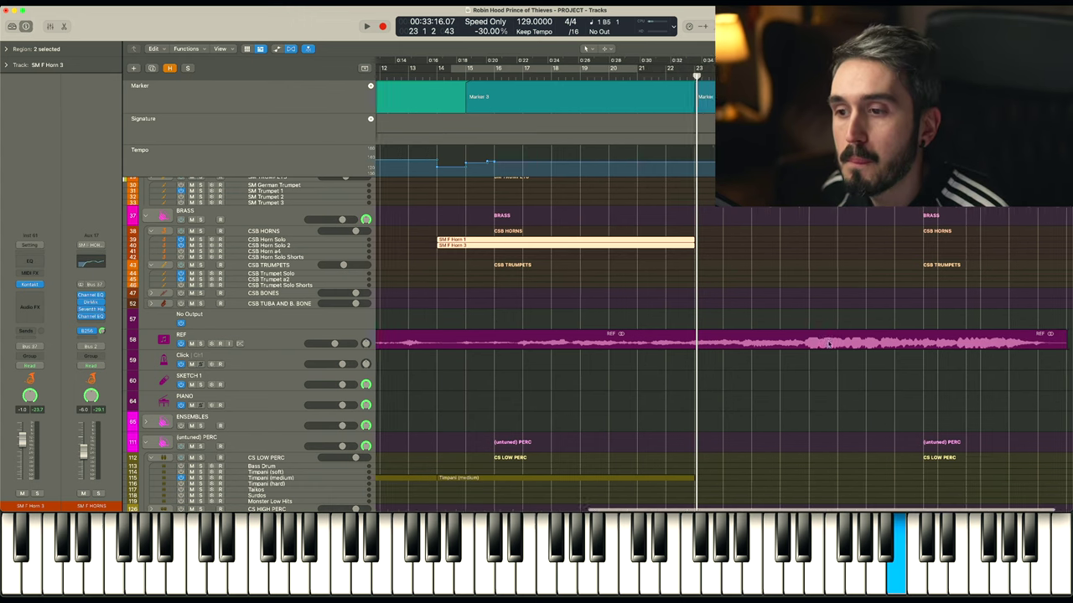
pyautogui.click(637, 324)
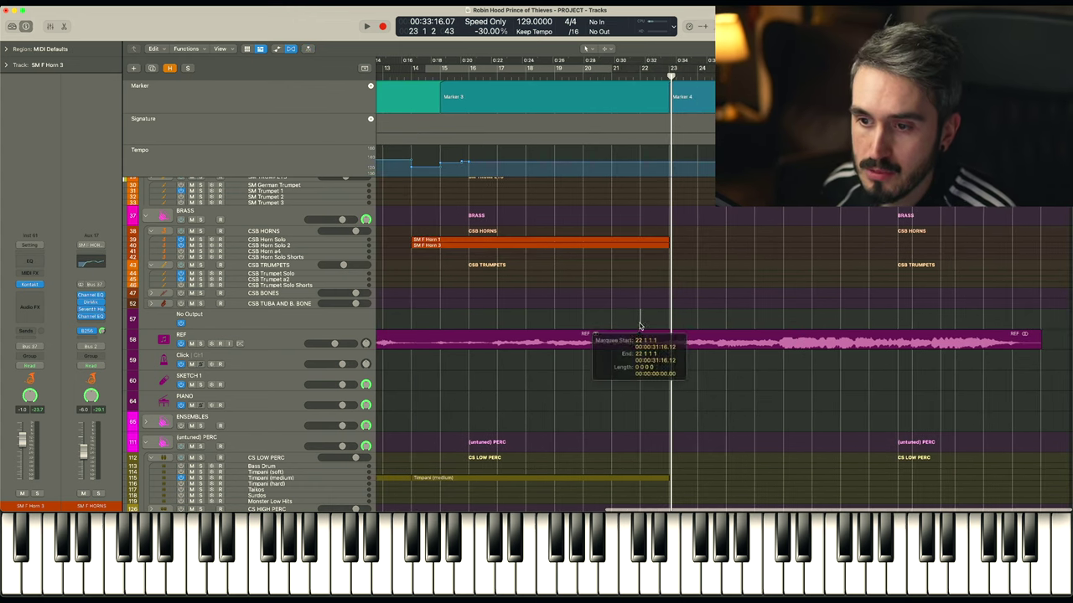
pyautogui.click(200, 343)
pyautogui.press('space')
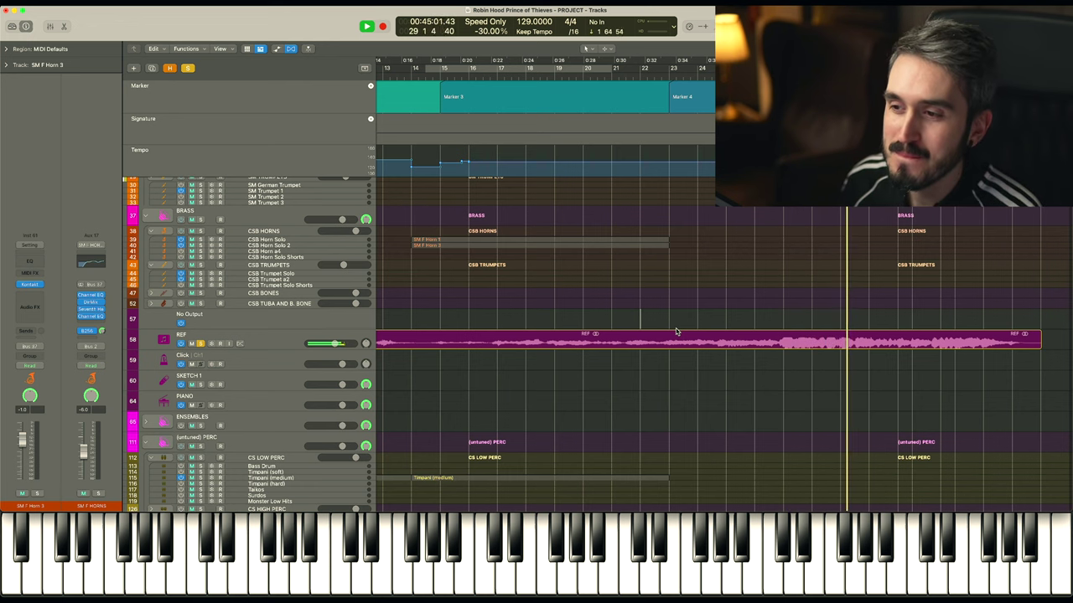
pyautogui.press('space')
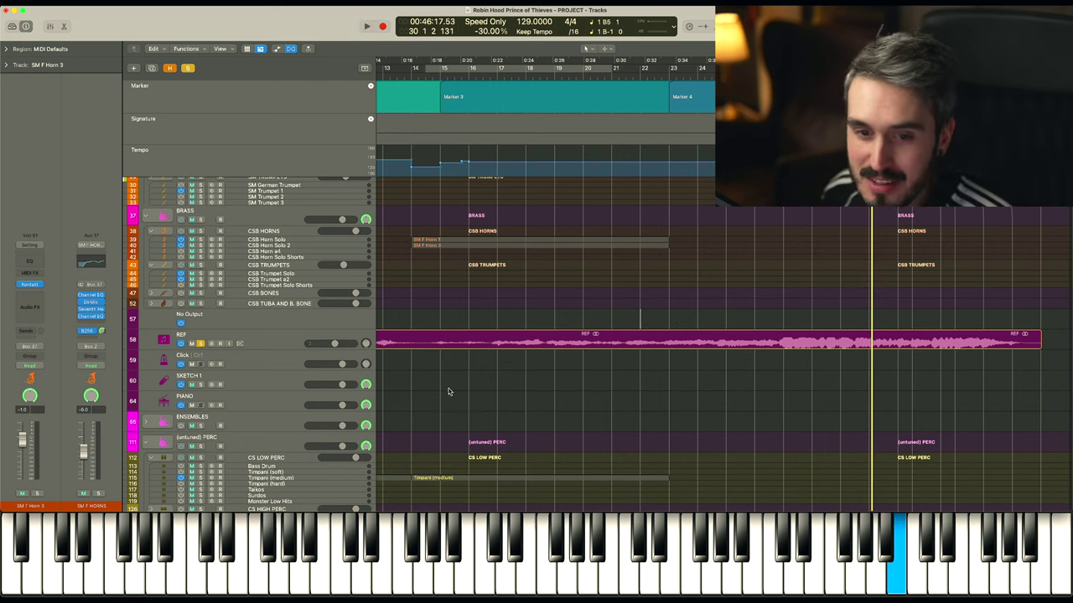
# - Select the PIANO track to work out the reference's notes up to about bar 26
pyautogui.scroll(-3, 587, 314)
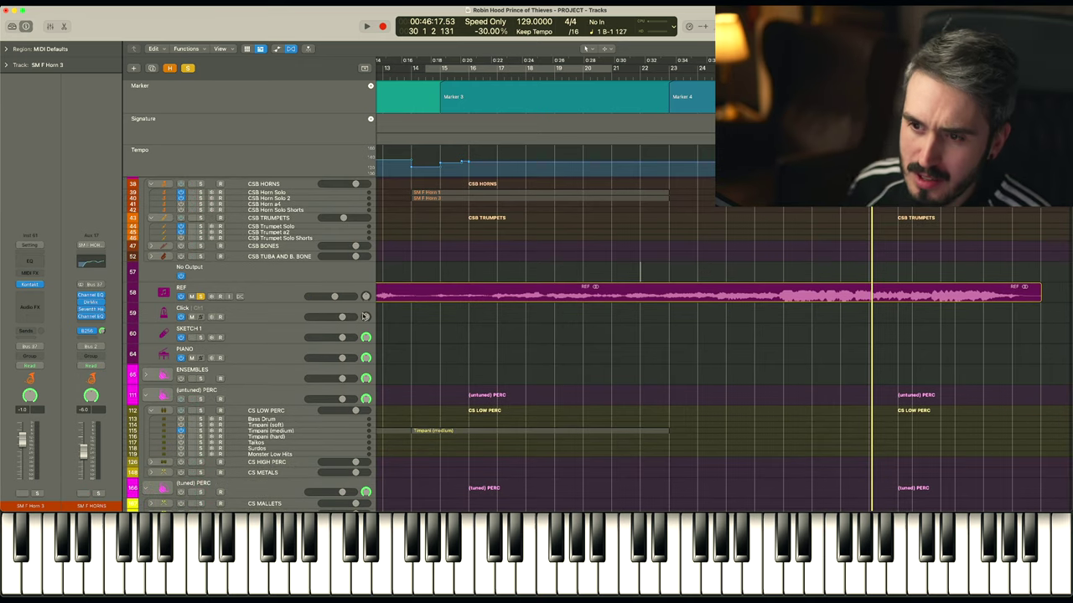
pyautogui.click(233, 343)
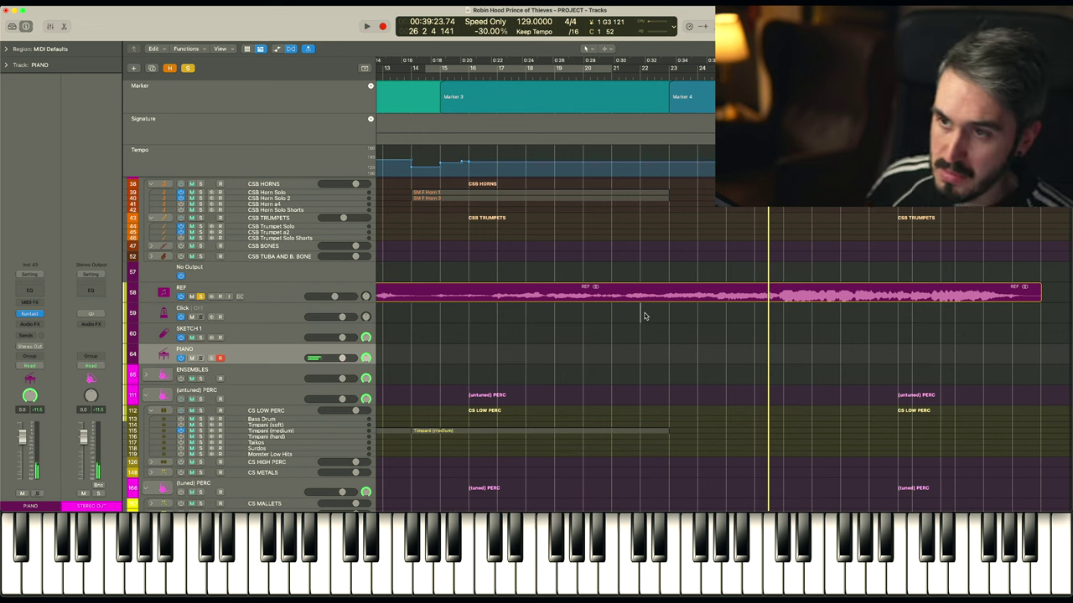
pyautogui.scroll(-5, 659, 311)
pyautogui.scroll(5, 659, 312)
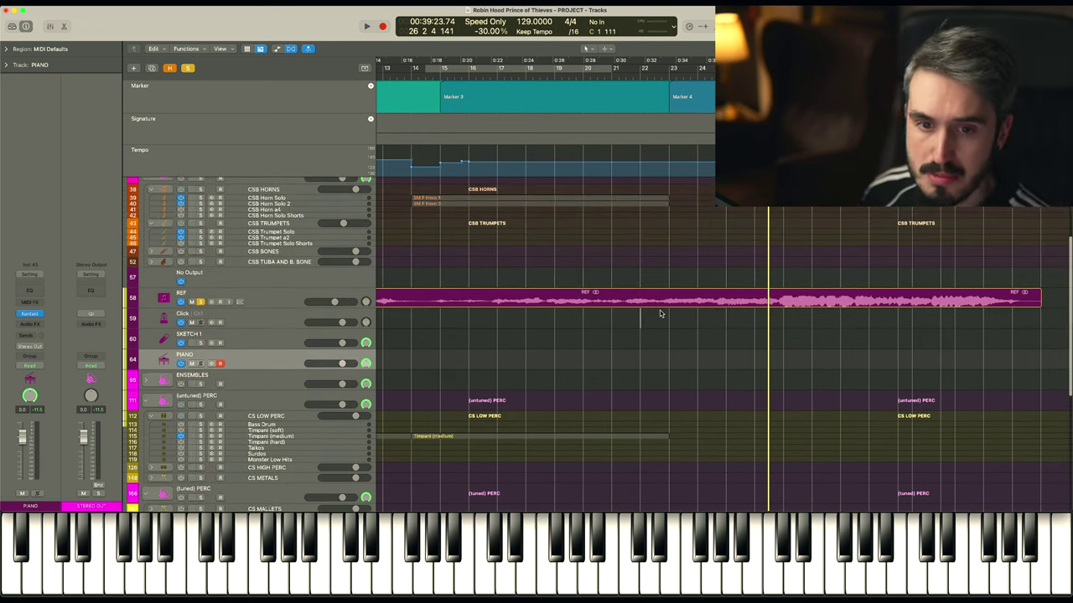
# - Unsolo and mute the REF track, and select the CSS Cellos track for the following section
pyautogui.click(198, 302)
pyautogui.click(188, 307)
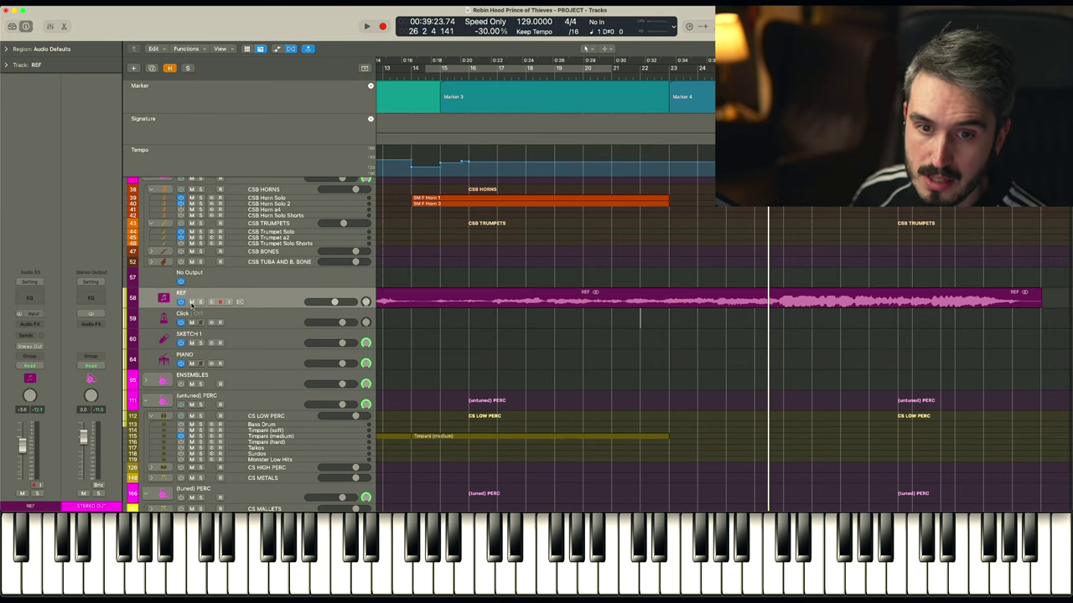
pyautogui.scroll(-10, 503, 279)
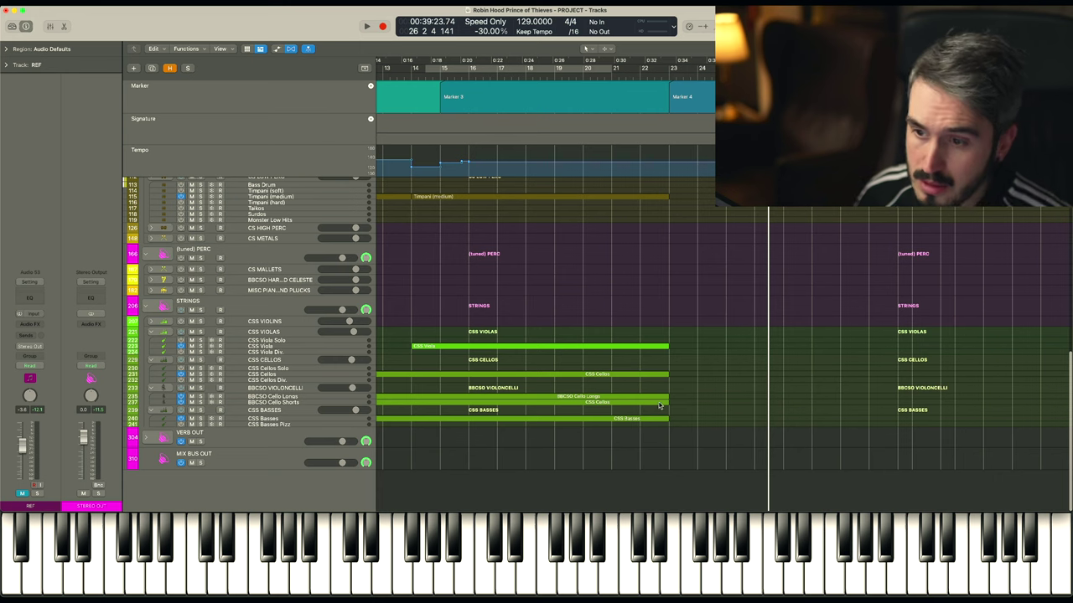
pyautogui.click(331, 375)
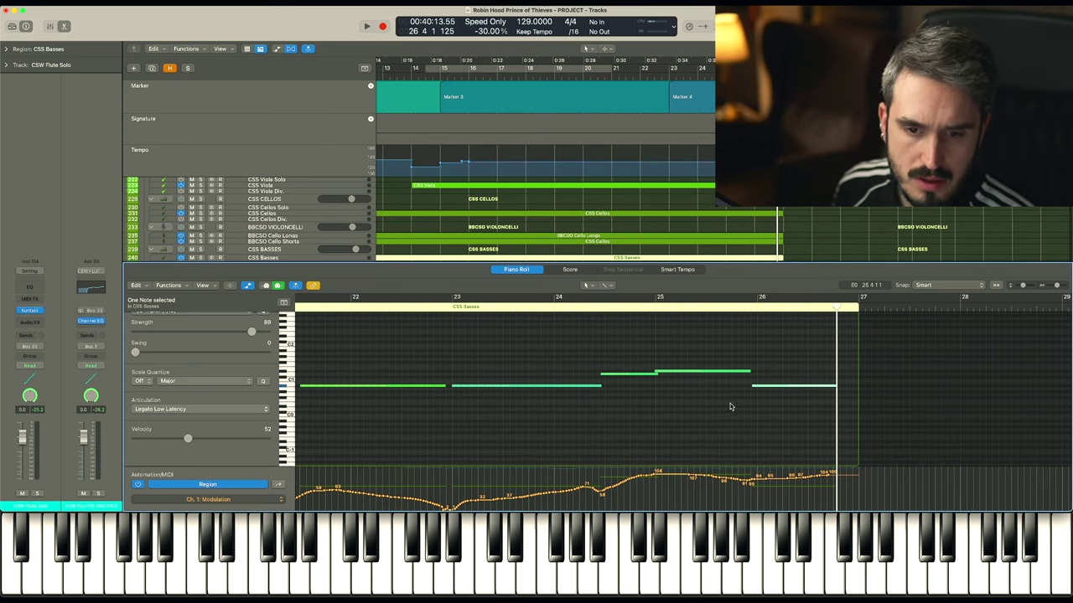
# - Examine the CSS Basses notes and modulation curve from bar 22 to bar 27 in the Piano Roll, and close the editor
pyautogui.hscroll(1, 756, 381)
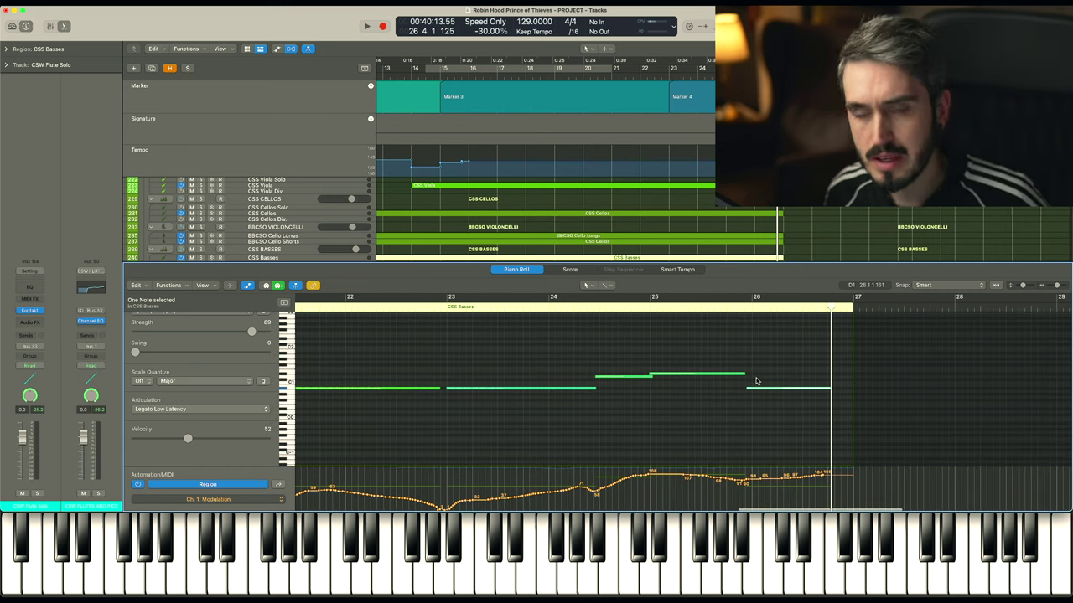
pyautogui.scroll(1, 762, 402)
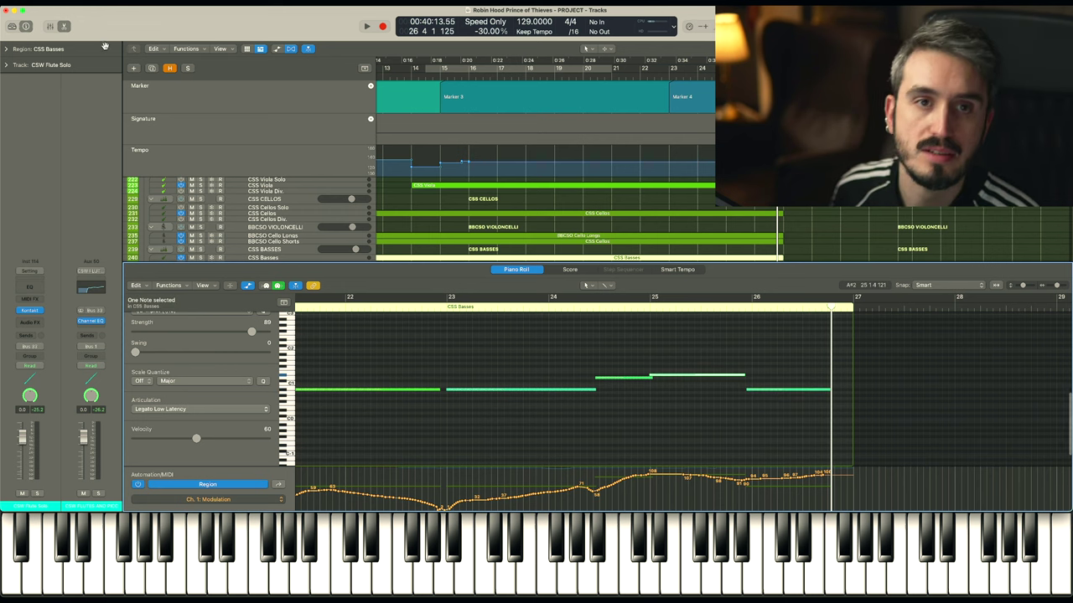
pyautogui.click(64, 27)
# - Solo the REF track and listen to the reference's next section up to about bar 36
pyautogui.scroll(15, 718, 294)
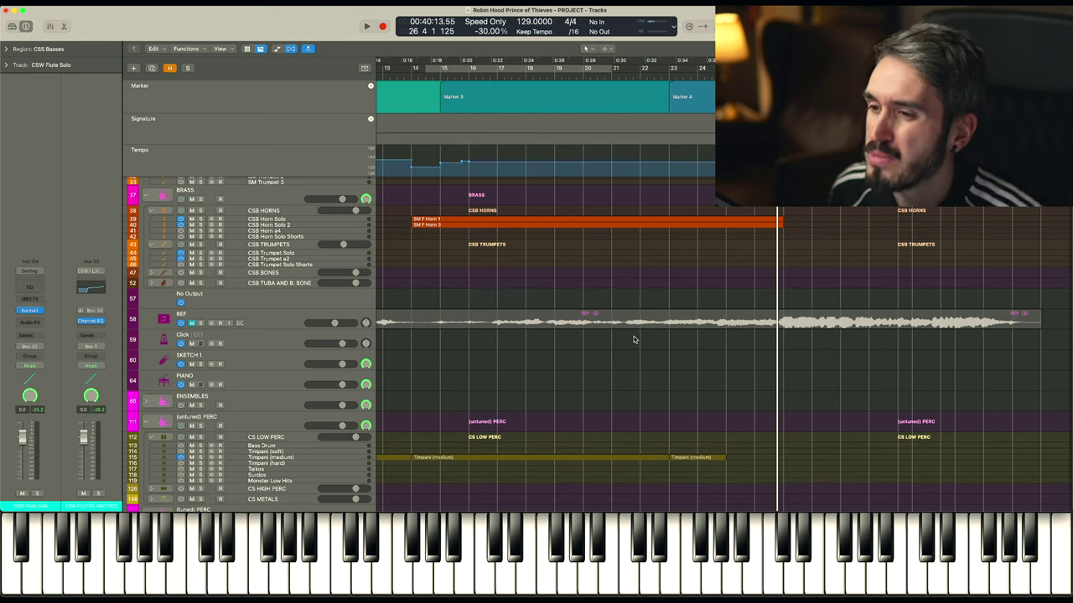
pyautogui.scroll(3, 637, 340)
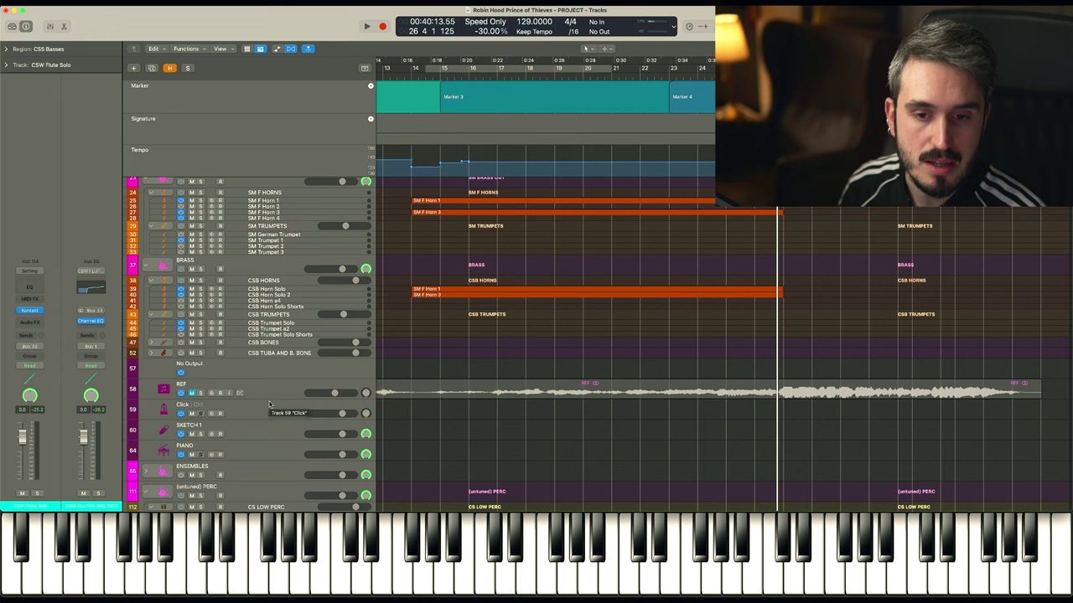
pyautogui.click(200, 393)
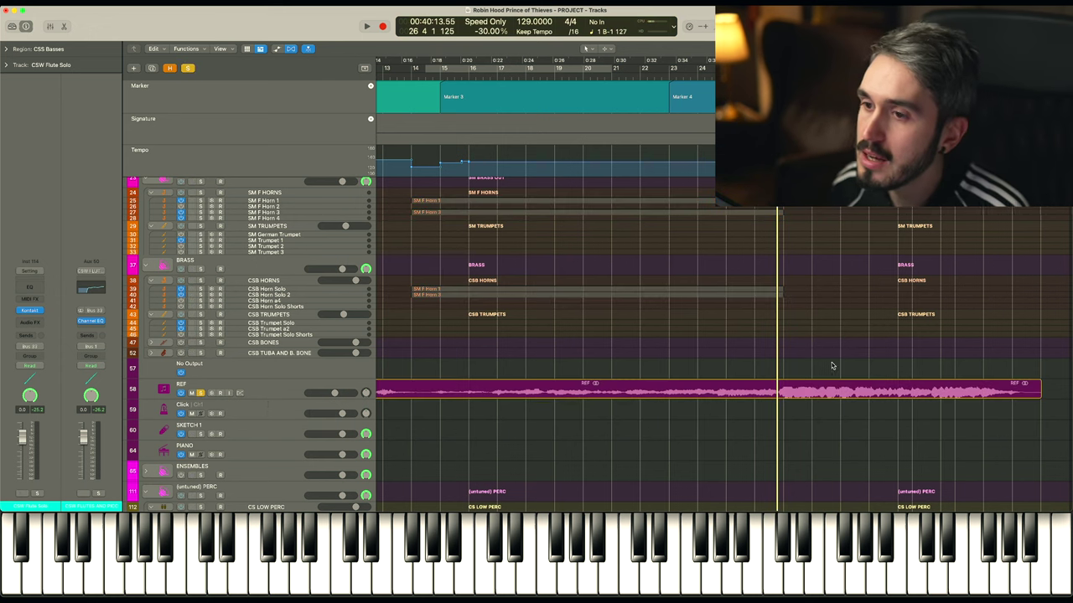
pyautogui.scroll(5, 832, 366)
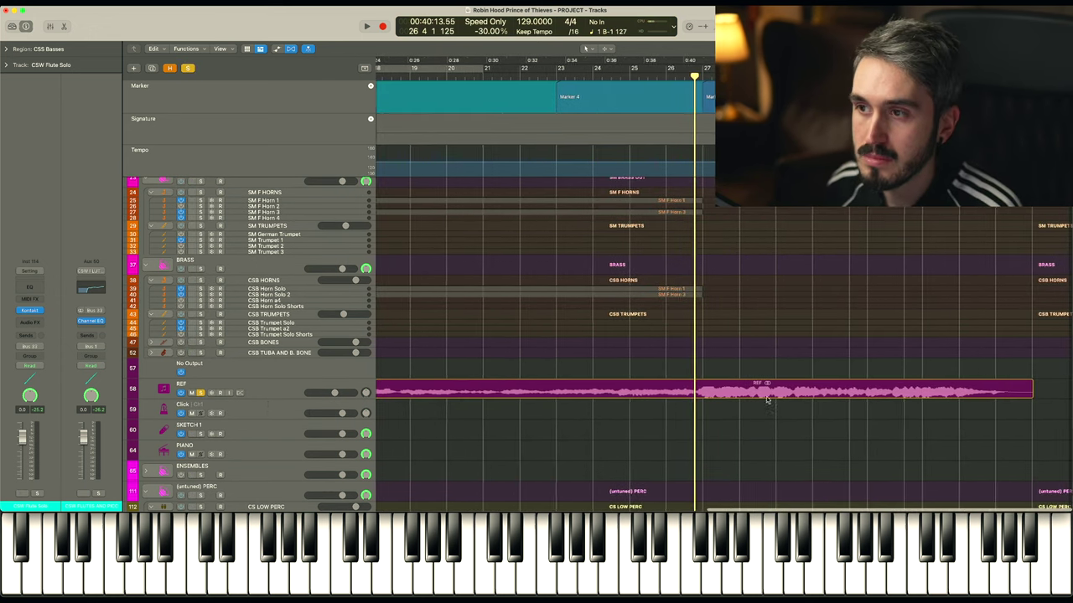
pyautogui.click(793, 391)
pyautogui.press('space')
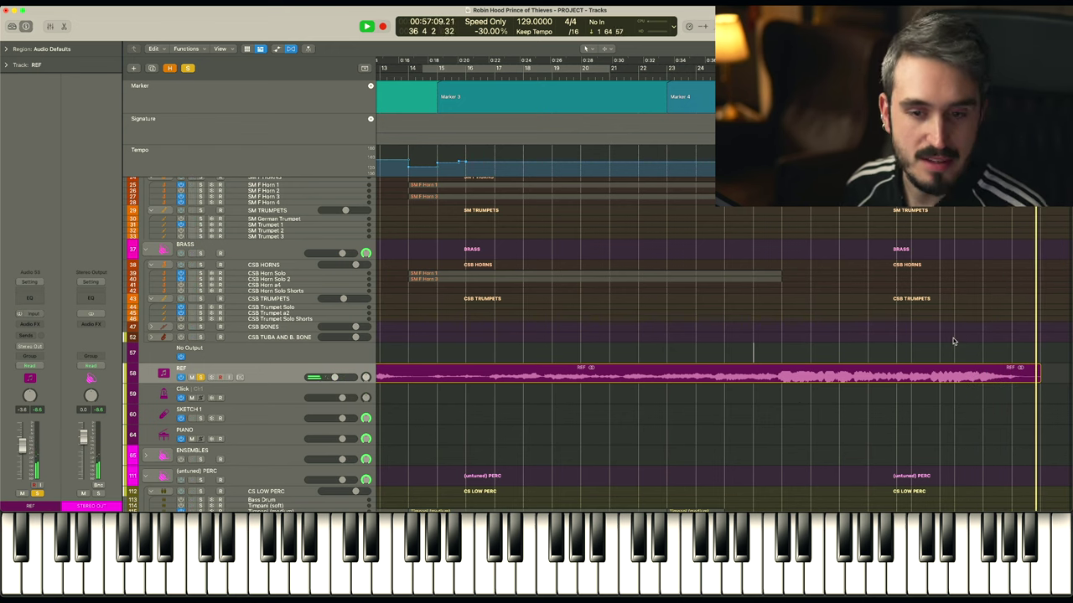
pyautogui.press('space')
# - Select the PIANO track to work out the notes of the reference's section ending around bar 36
pyautogui.scroll(-3, 436, 335)
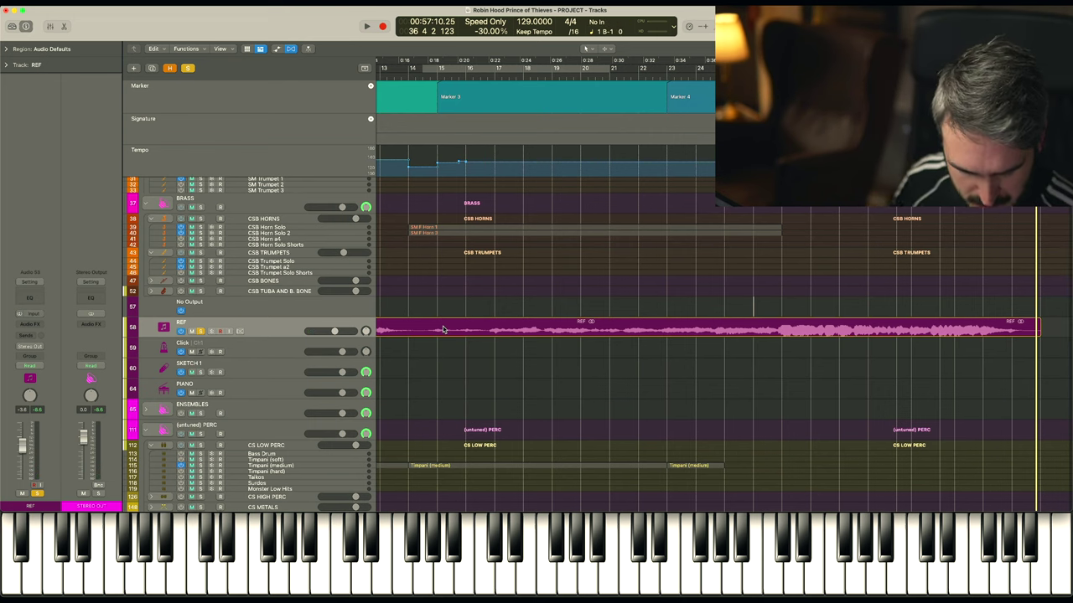
pyautogui.click(288, 393)
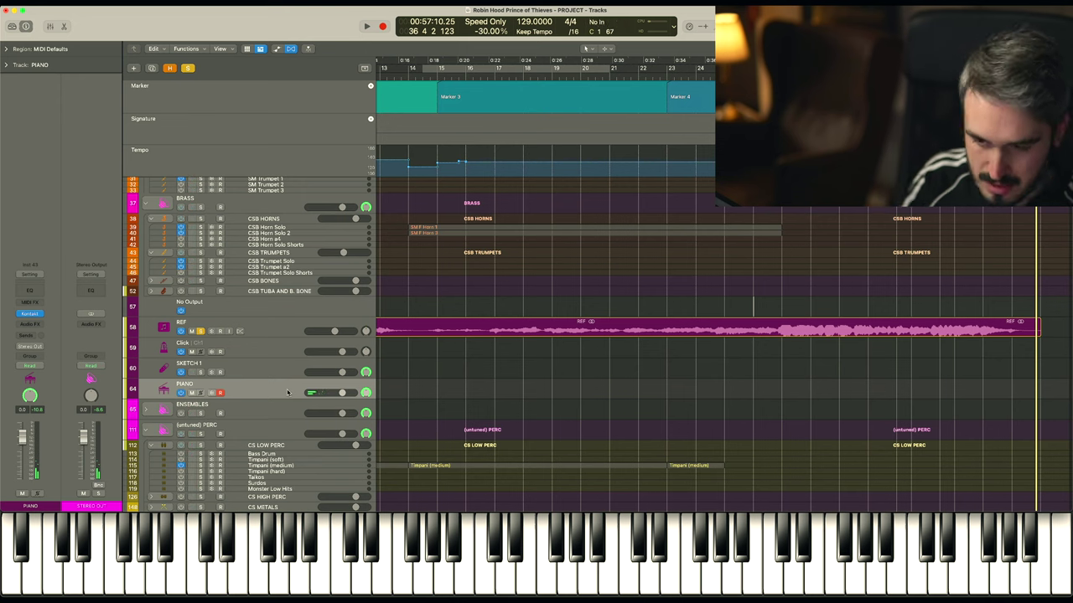
pyautogui.scroll(1, 949, 326)
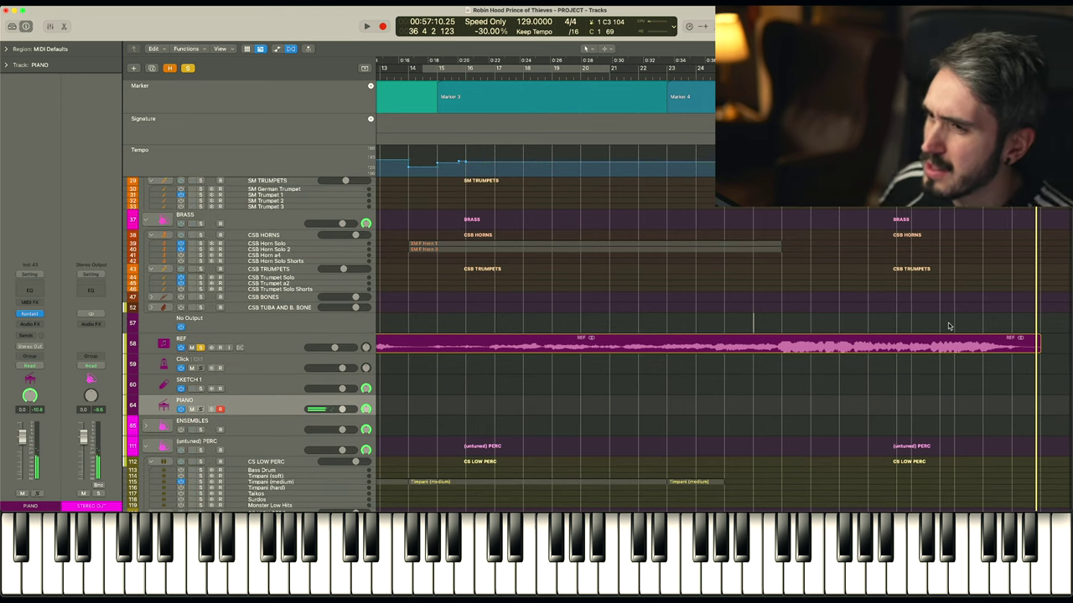
pyautogui.hscroll(1, 881, 337)
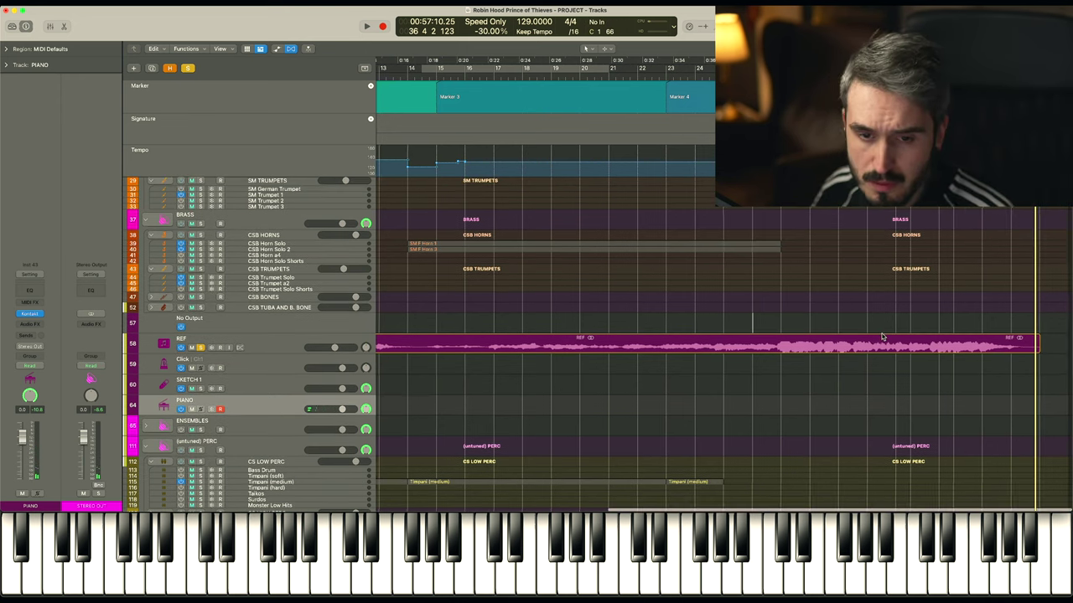
pyautogui.scroll(-3, 826, 327)
pyautogui.hscroll(2, 826, 327)
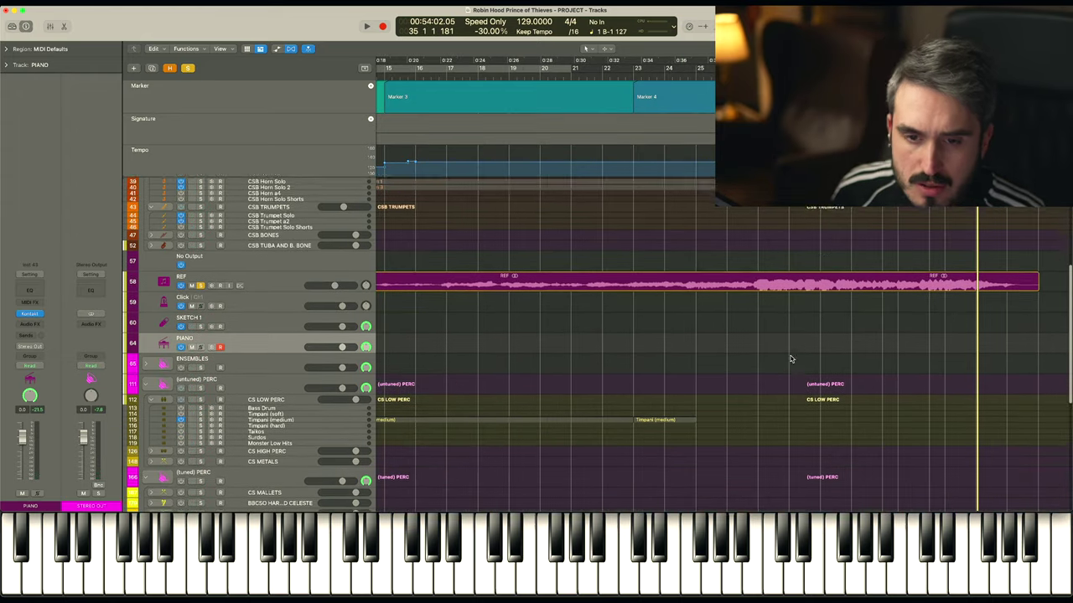
pyautogui.scroll(-2, 791, 359)
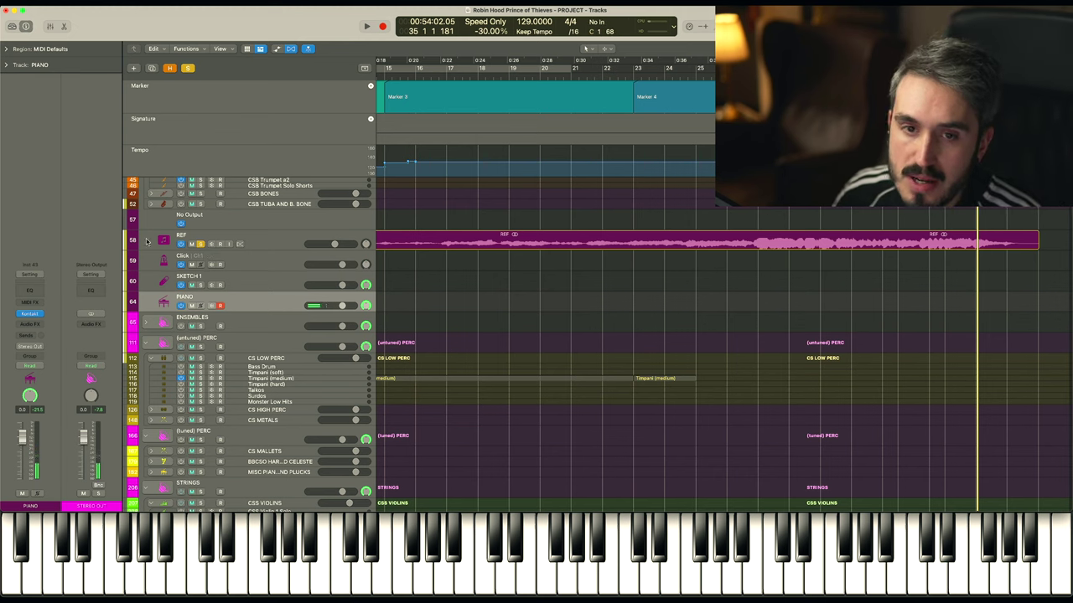
pyautogui.scroll(-2, 784, 358)
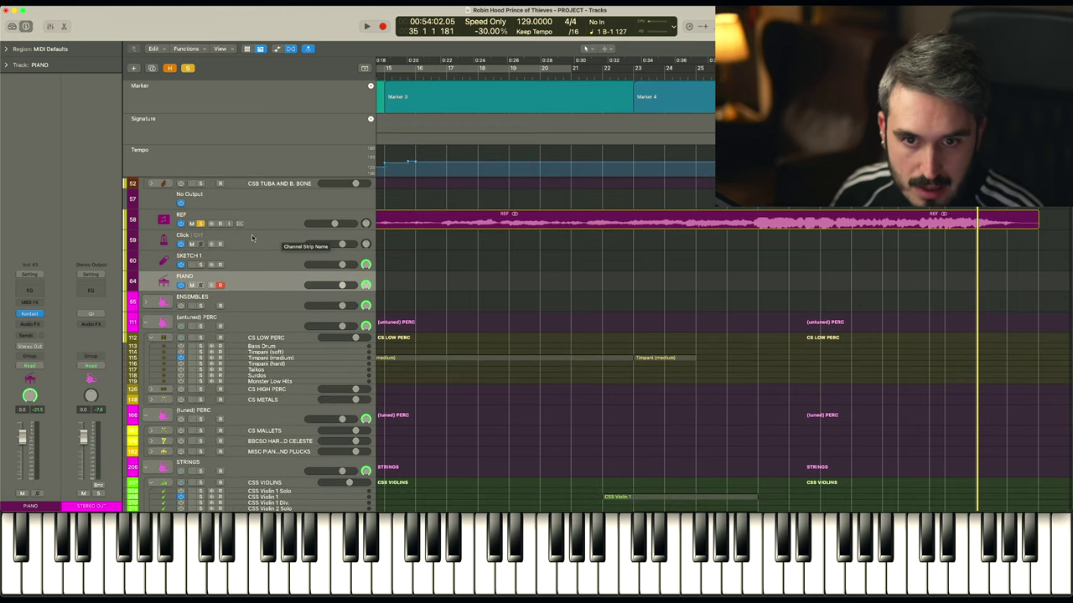
# - Play in a sketch of the section on the SKETCH 1 track from bar 26 to about bar 36, with REF unsoloed and muted
pyautogui.scroll(5, 713, 336)
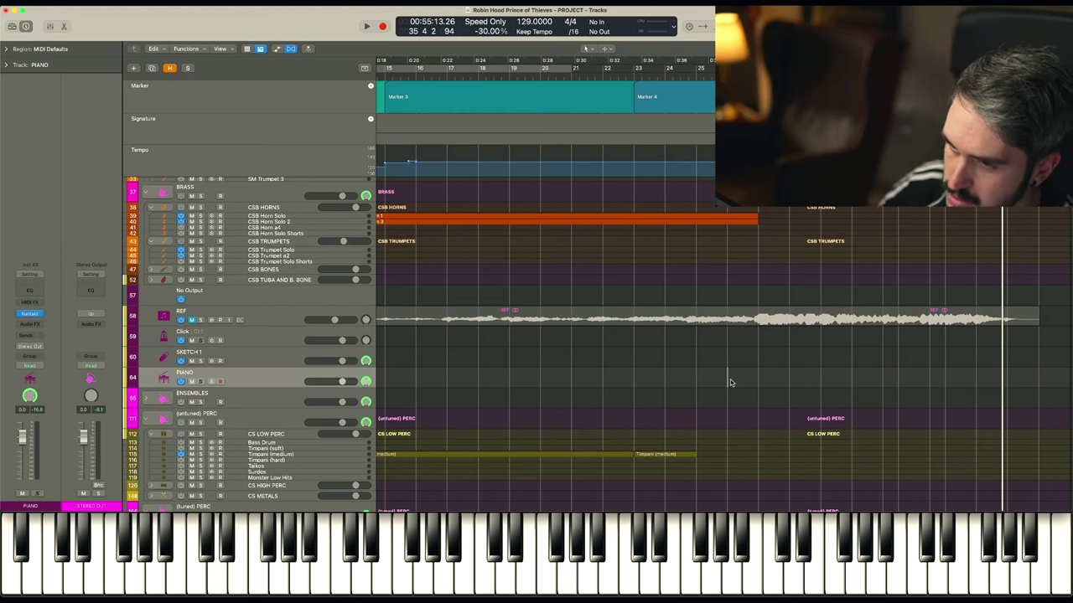
pyautogui.click(730, 383)
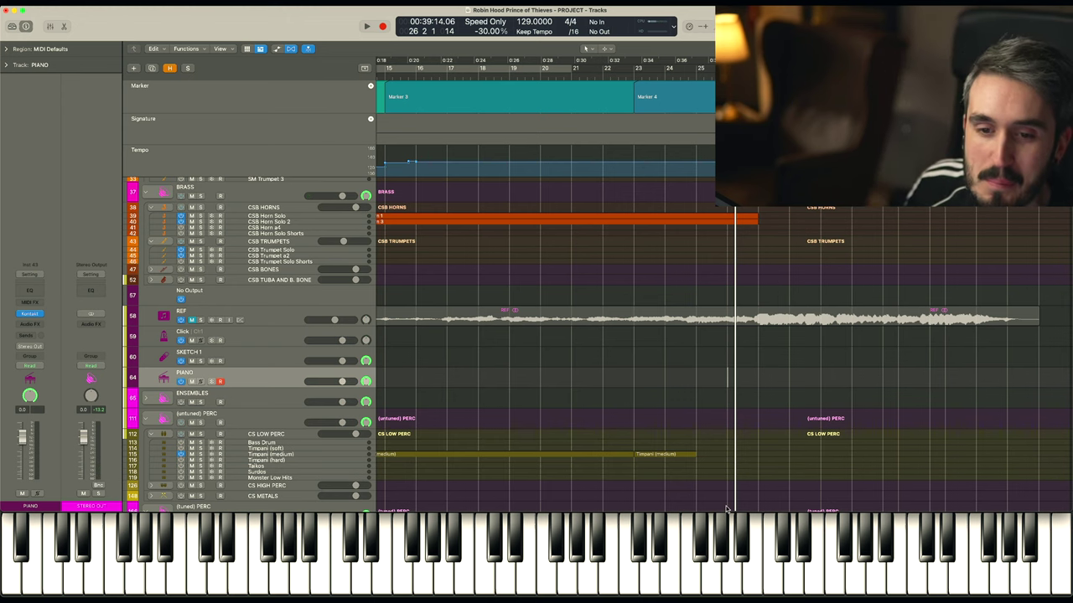
pyautogui.scroll(-4, 727, 503)
pyautogui.press('Up')
pyautogui.press('space')
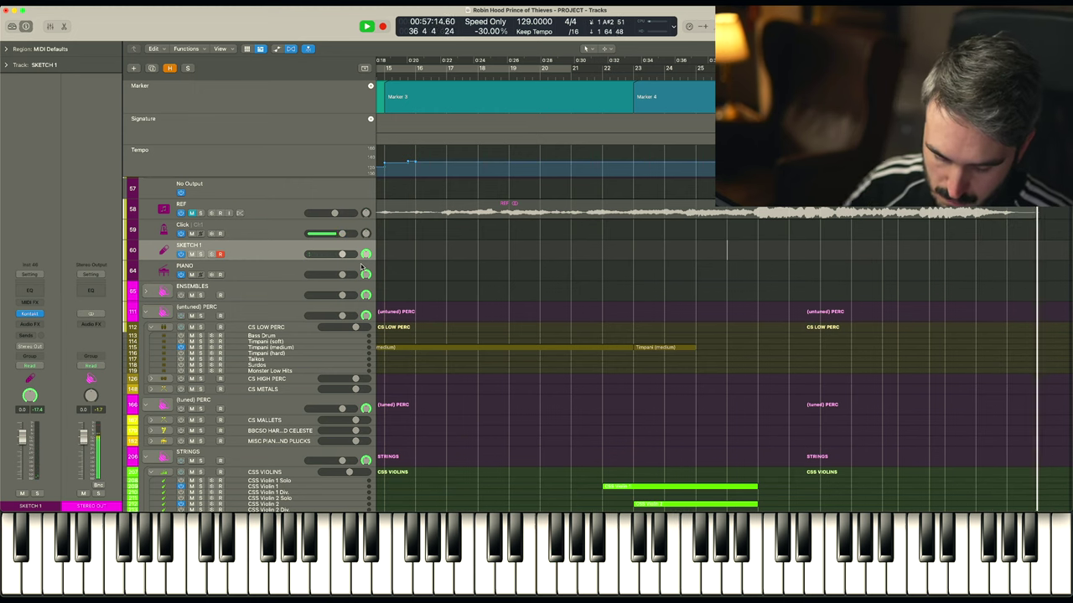
pyautogui.press('space')
# - Play in the string parts, including violas and second violins, on the CSS String Ens track from bar 27 to about bar 36
pyautogui.scroll(-5, 403, 394)
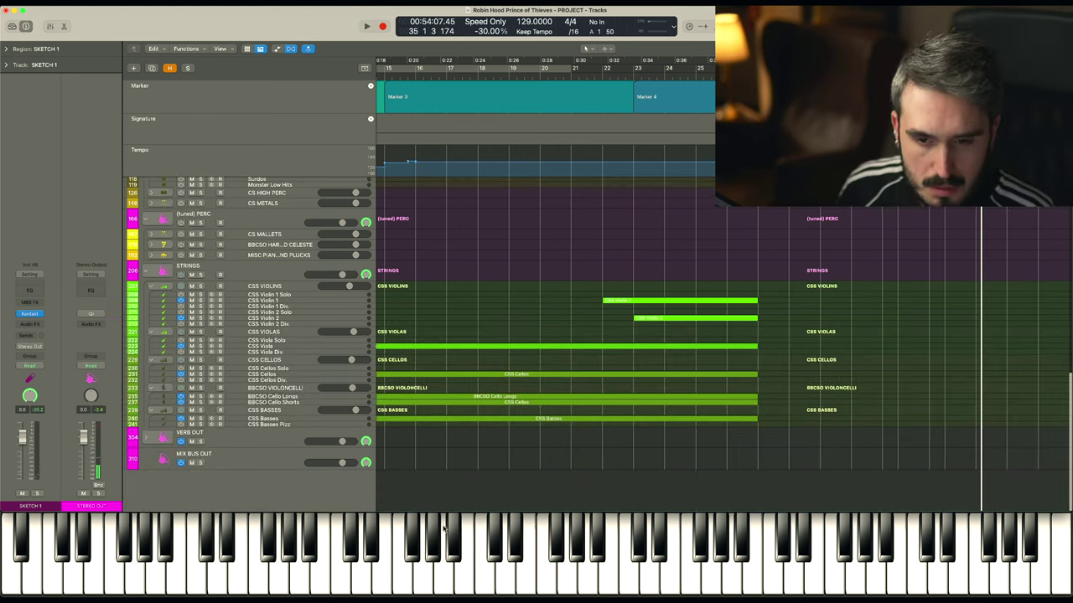
pyautogui.click(282, 420)
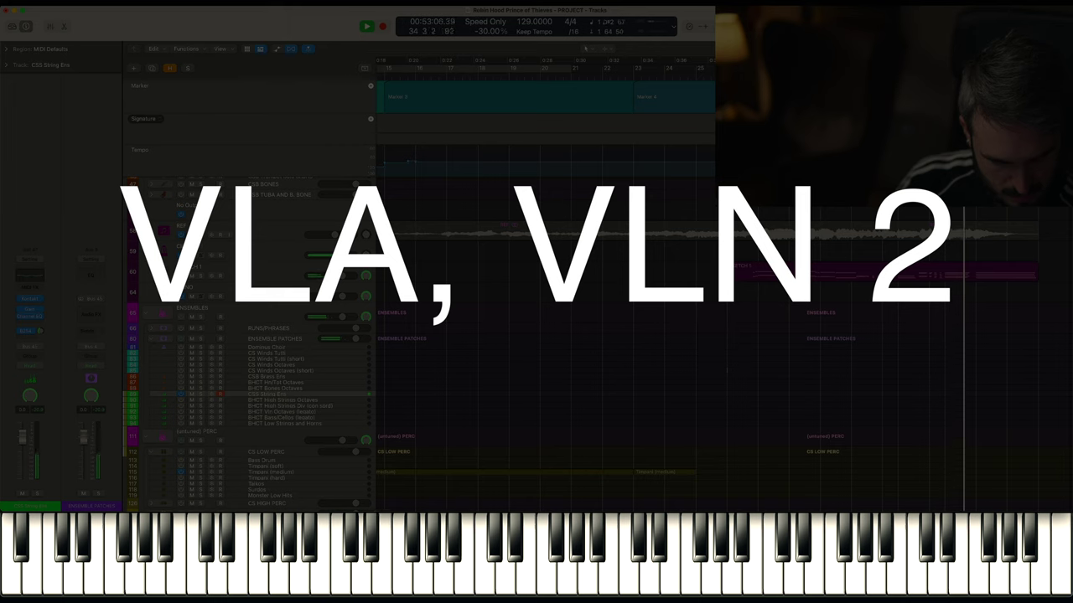
pyautogui.press('space')
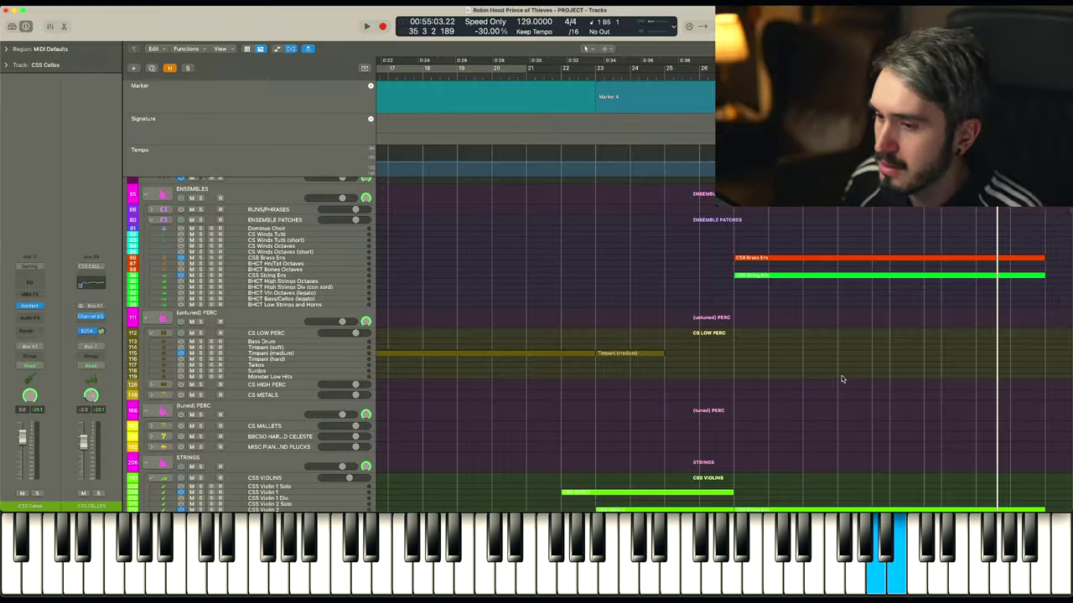
# - Play in the trumpet part from bar 26 to about bar 36 on SM Trumpet 1, layered with CSB Trumpet Solo and CSB Trumpet a2
pyautogui.scroll(3, 834, 376)
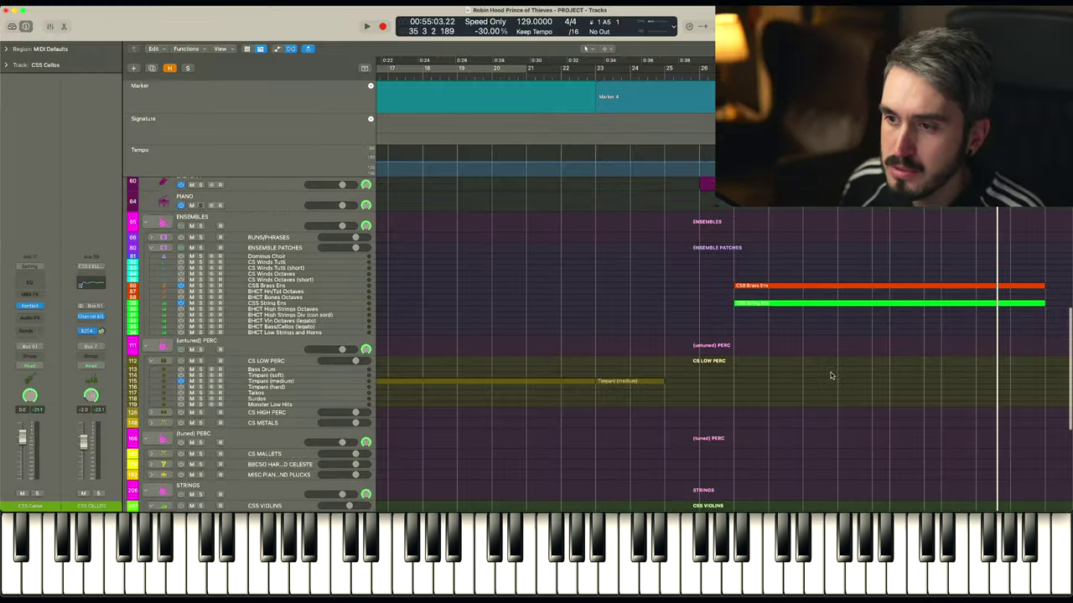
pyautogui.hscroll(3, 834, 374)
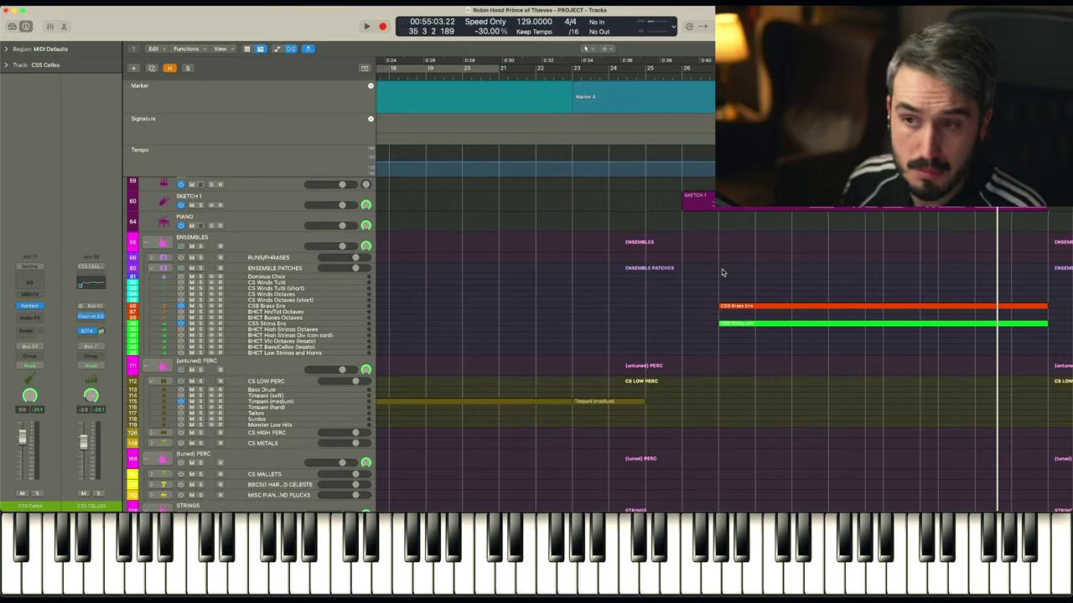
pyautogui.scroll(5, 740, 280)
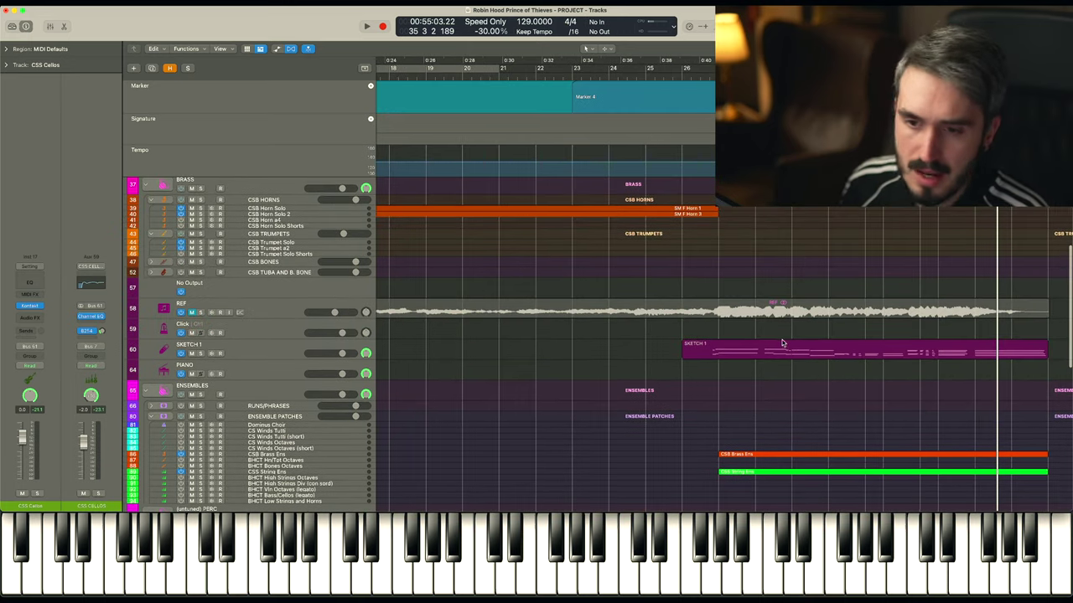
pyautogui.scroll(-10, 719, 411)
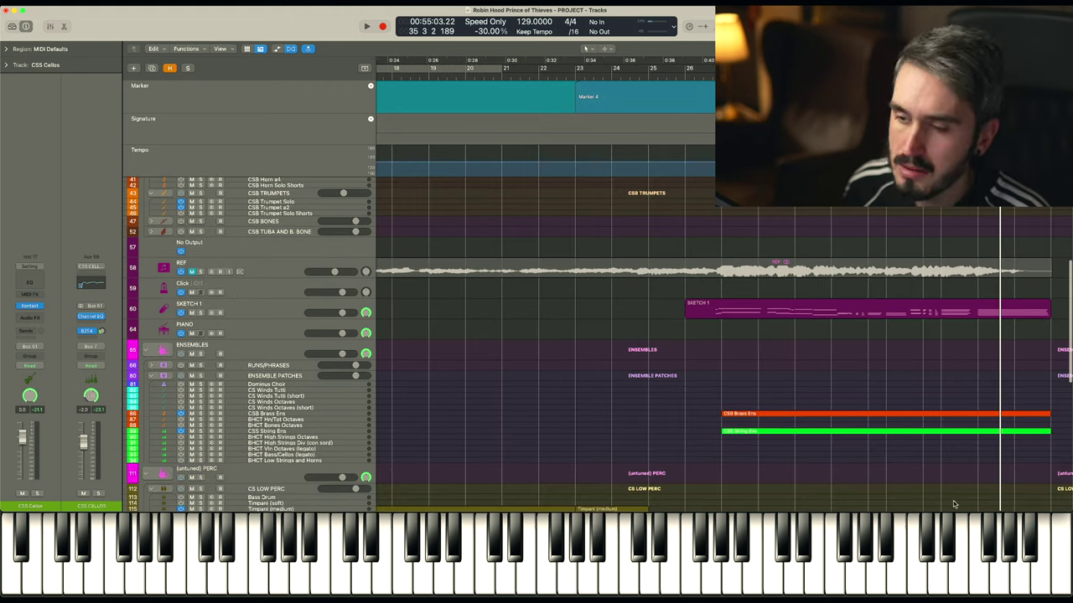
pyautogui.scroll(8, 720, 410)
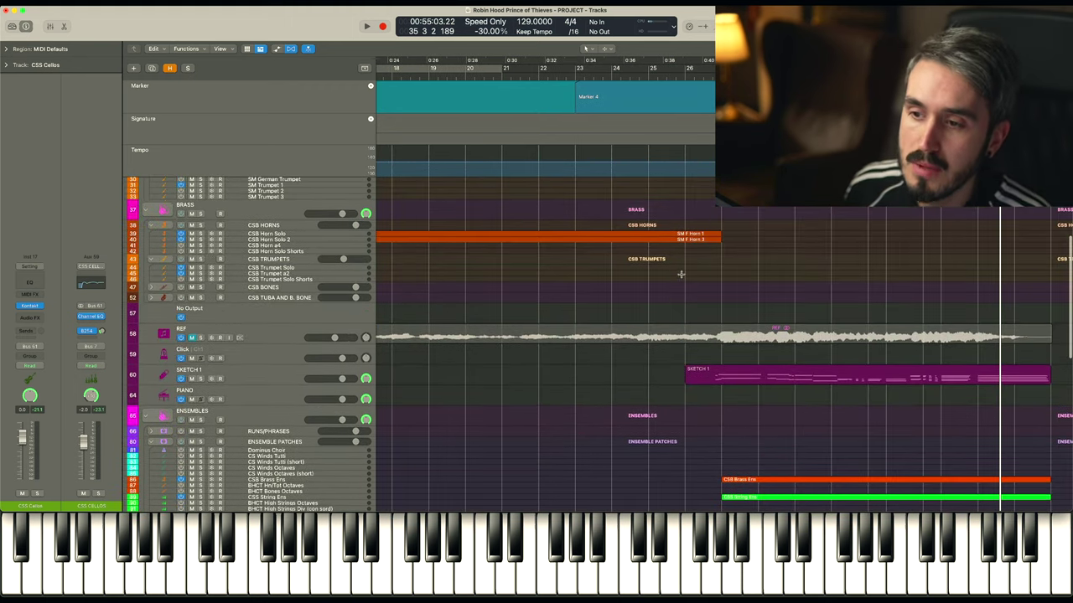
pyautogui.scroll(3, 685, 268)
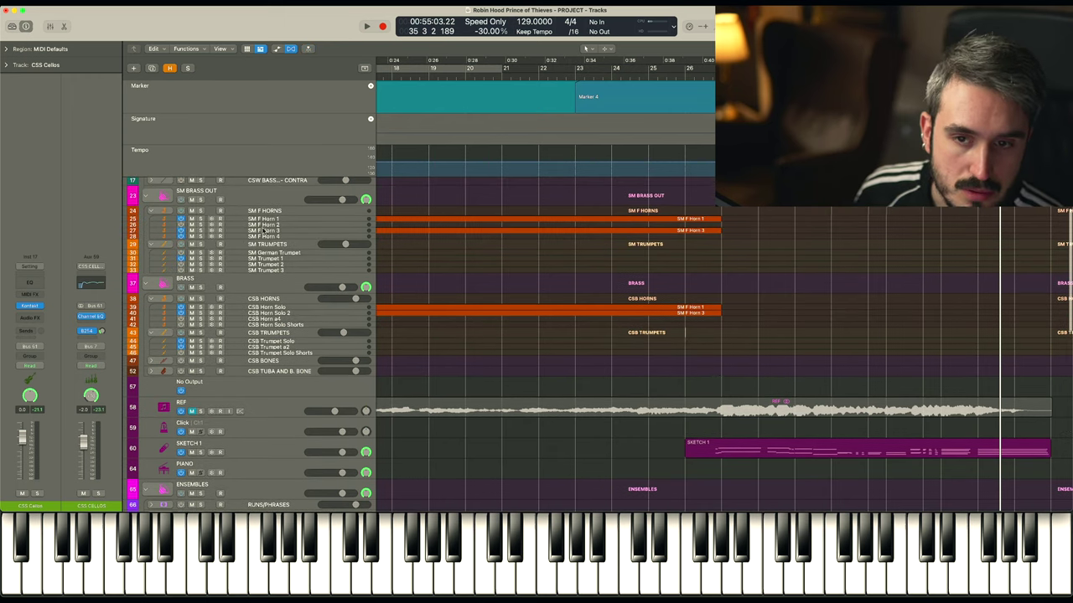
pyautogui.click(274, 259)
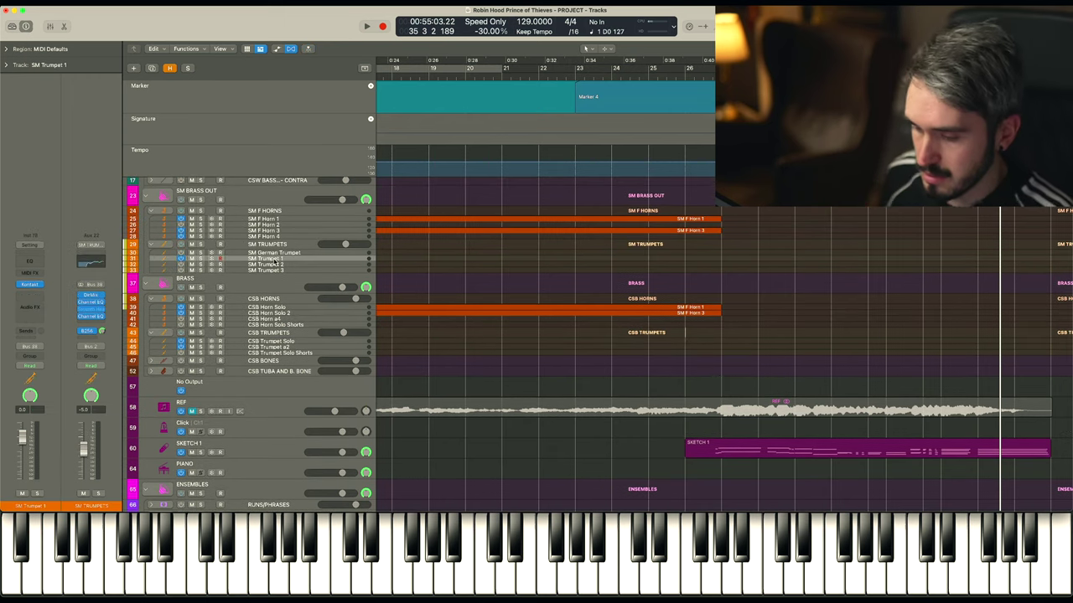
pyautogui.scroll(3, 725, 355)
pyautogui.press('space')
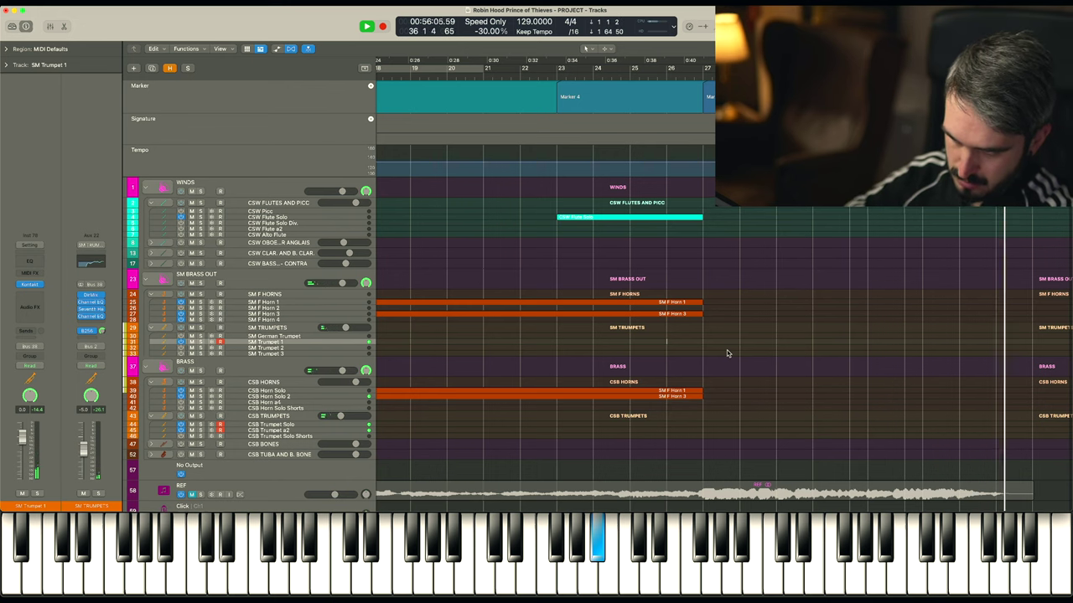
pyautogui.press('space')
pyautogui.press('space')
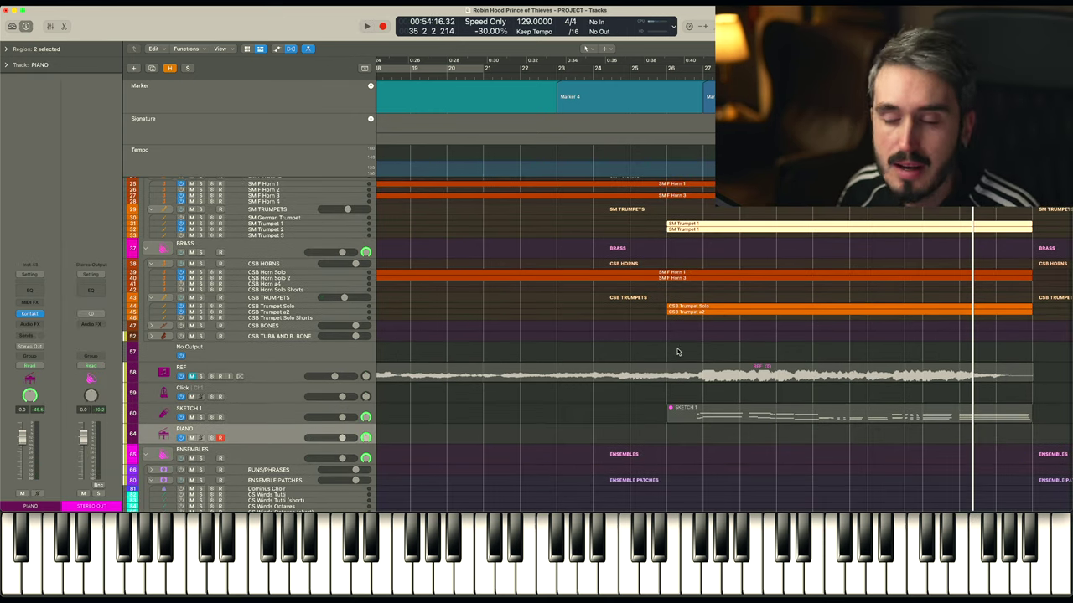
# - Select the CSW Flute Solo track and try a flute part over the section up to about bar 30
pyautogui.scroll(-3, 678, 352)
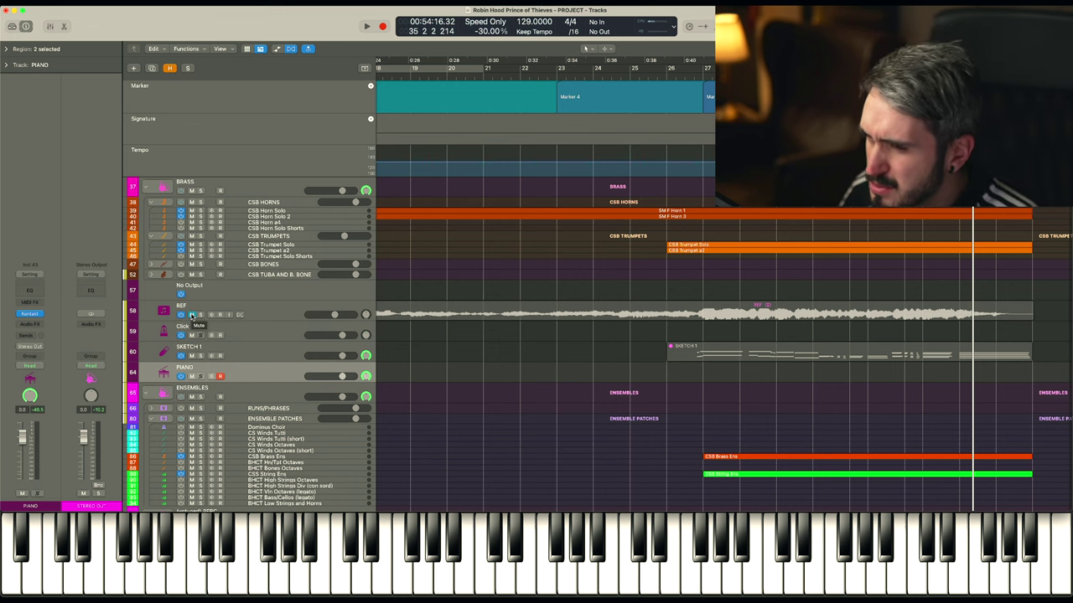
pyautogui.scroll(8, 192, 317)
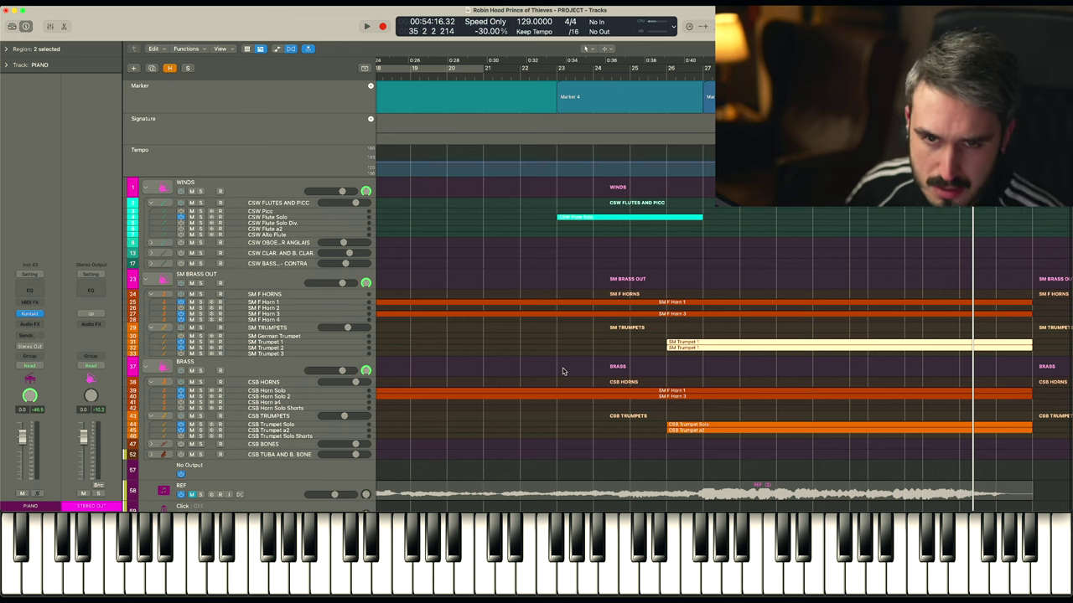
pyautogui.click(692, 217)
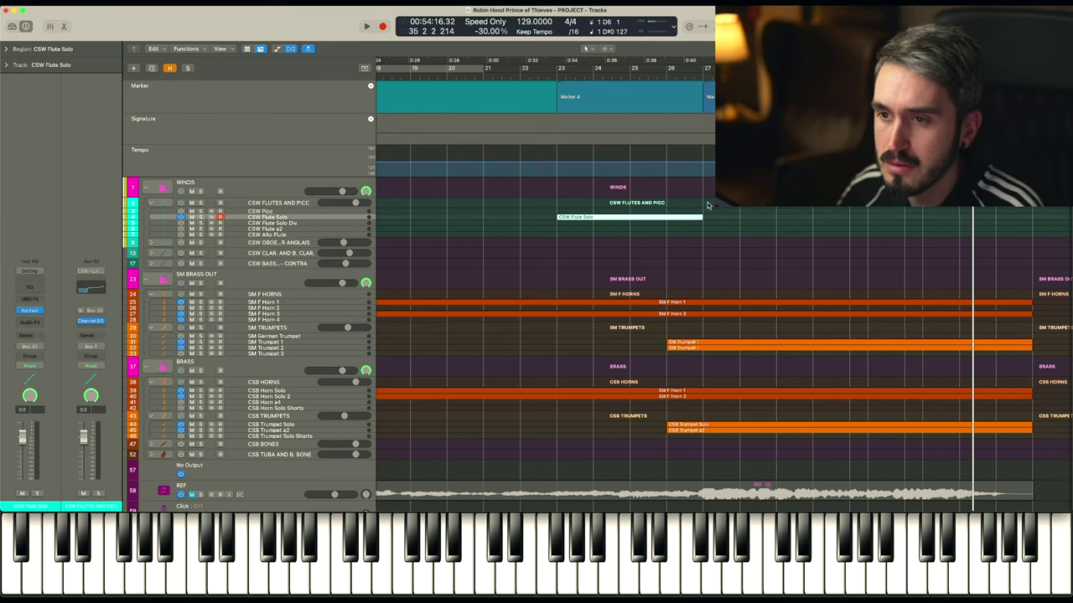
pyautogui.click(665, 225)
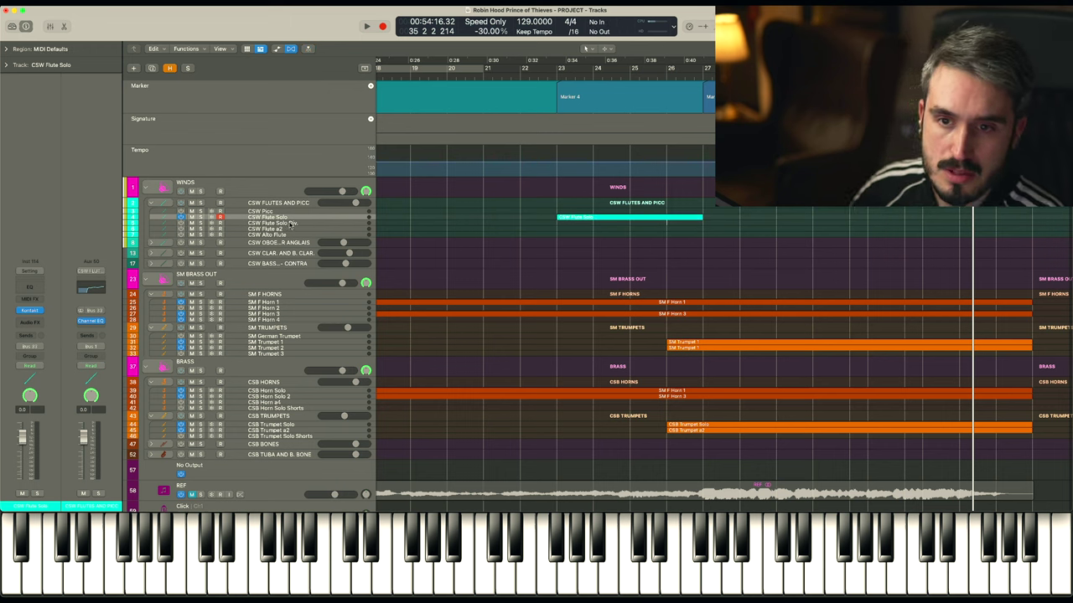
pyautogui.press('space')
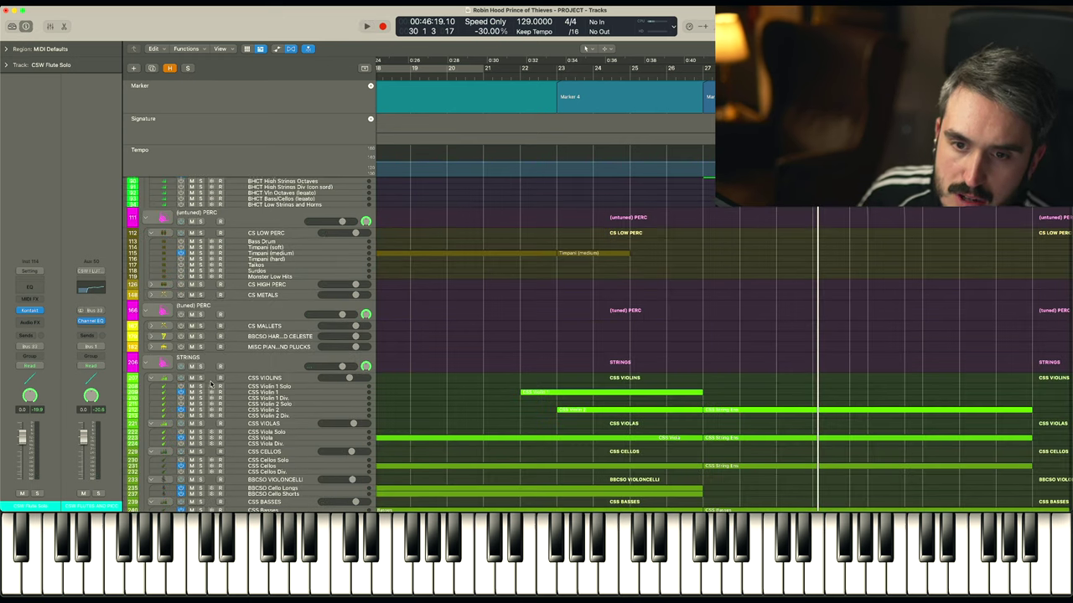
# - Play in a Glock part within CS MALLETS from bar 26 to about bar 35
pyautogui.scroll(-2, 211, 385)
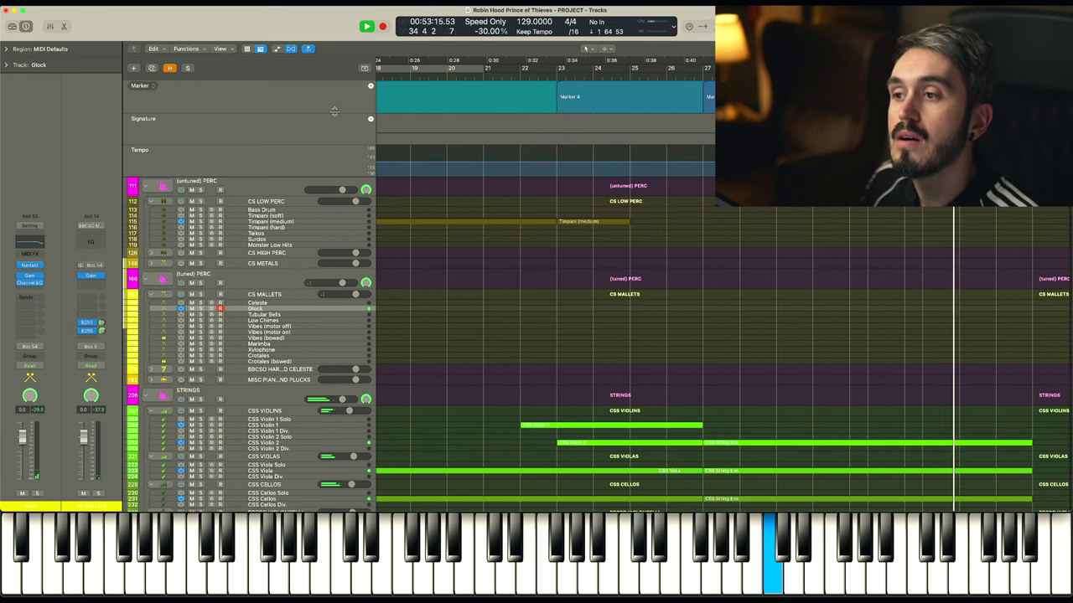
pyautogui.press('space')
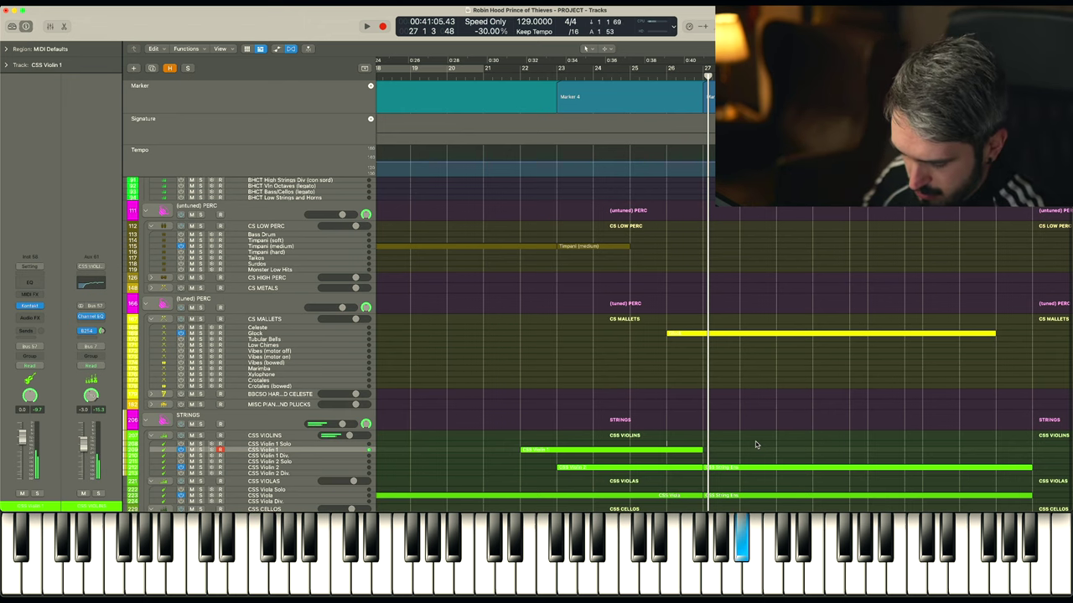
# - Play in the first violin part on CSS Violin 1 from bar 27 to about bar 37, and try a harp part on the Harp track
pyautogui.scroll(-3, 759, 343)
pyautogui.press('space')
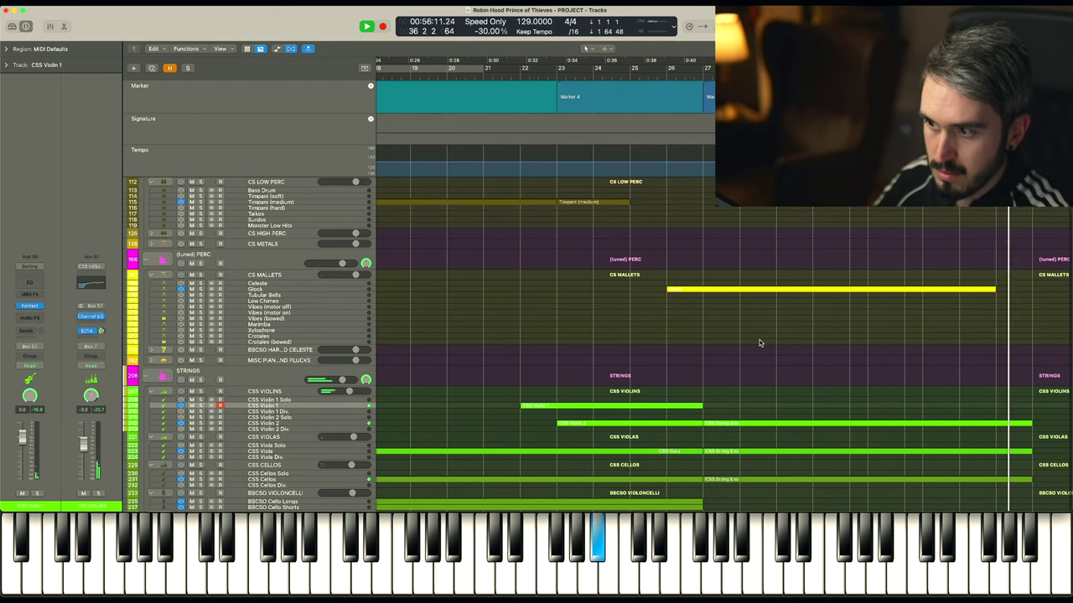
pyautogui.press('space')
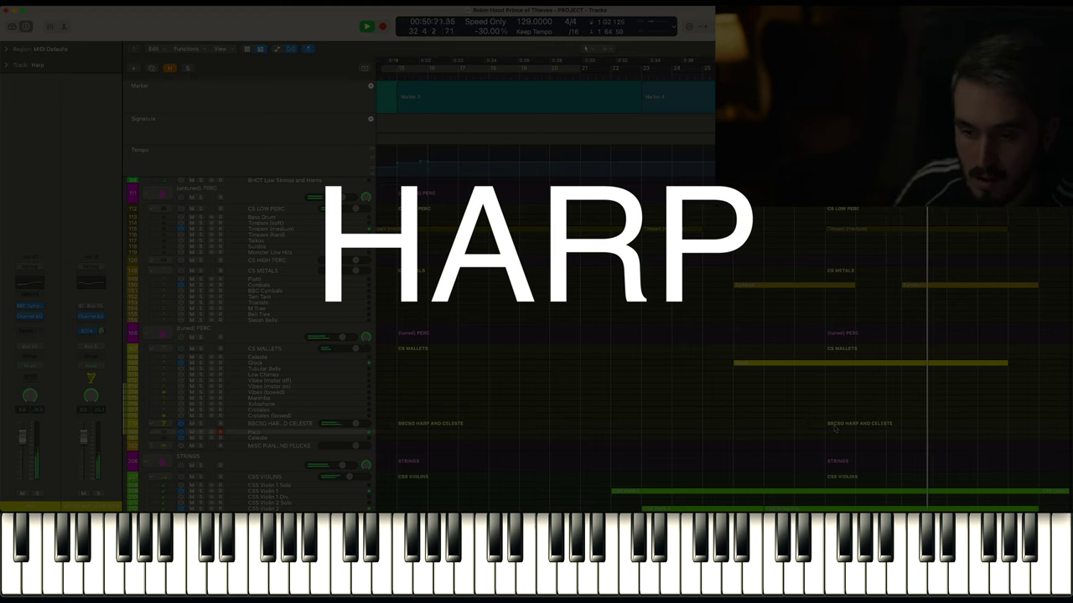
pyautogui.press('space')
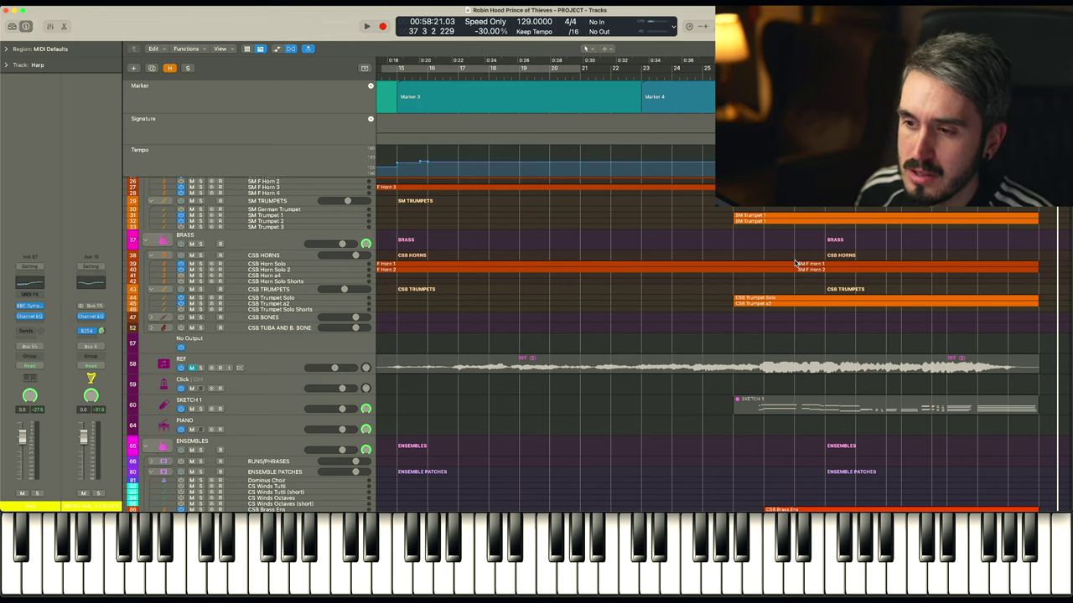
# - Review the layered regions across the winds, horns, trumpets, reference, sketch and ensemble tracks, including the section around Marker 3
pyautogui.scroll(5, 874, 413)
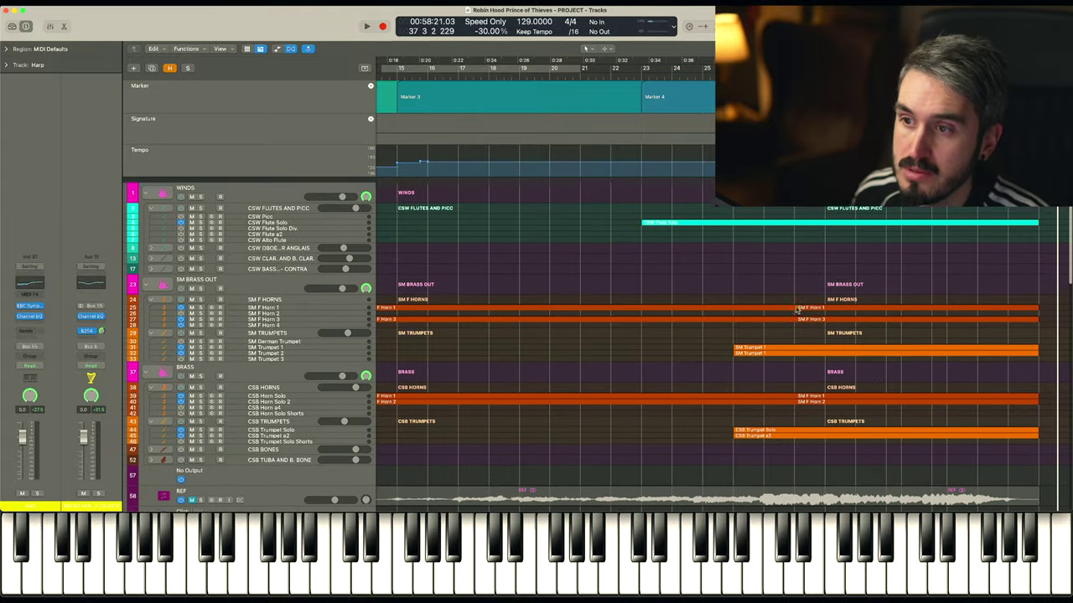
pyautogui.hscroll(-6, 620, 296)
pyautogui.hscroll(6, 634, 294)
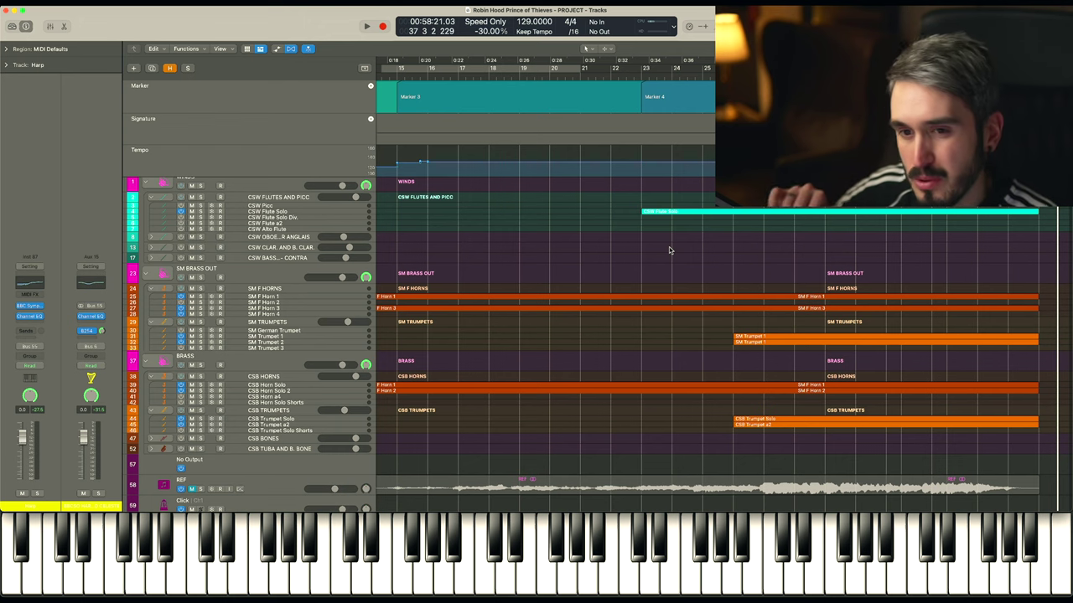
pyautogui.scroll(-5, 846, 280)
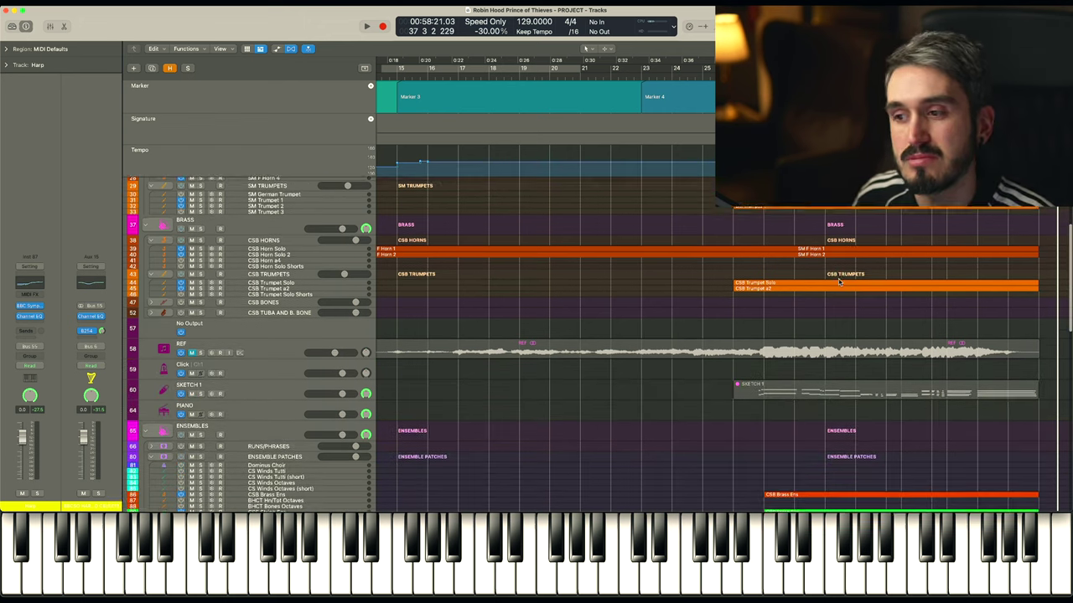
pyautogui.scroll(5, 771, 308)
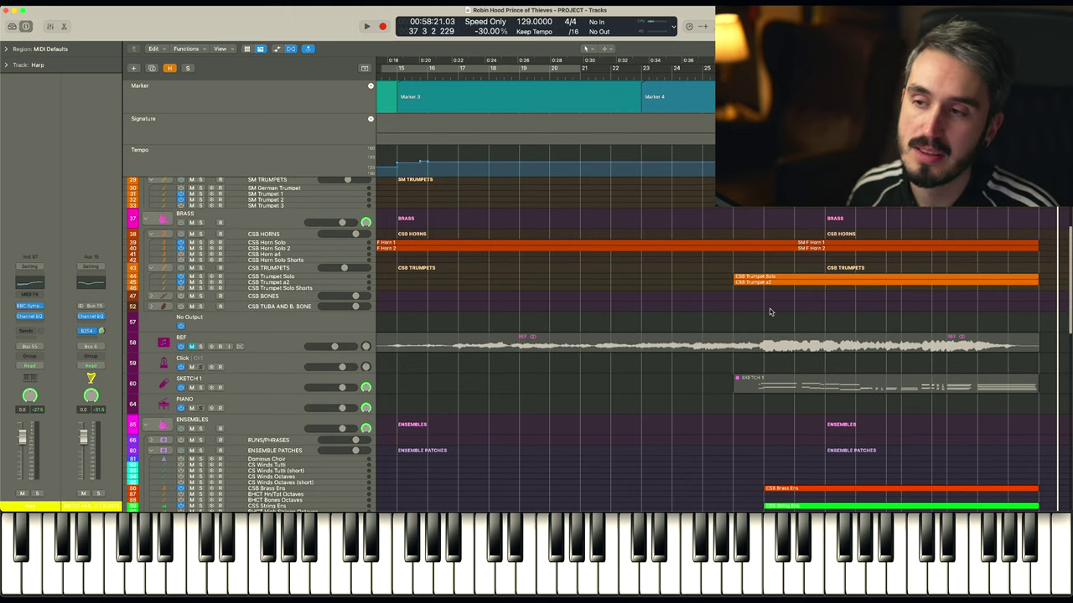
pyautogui.hscroll(-2, 780, 307)
pyautogui.hscroll(-3, 779, 306)
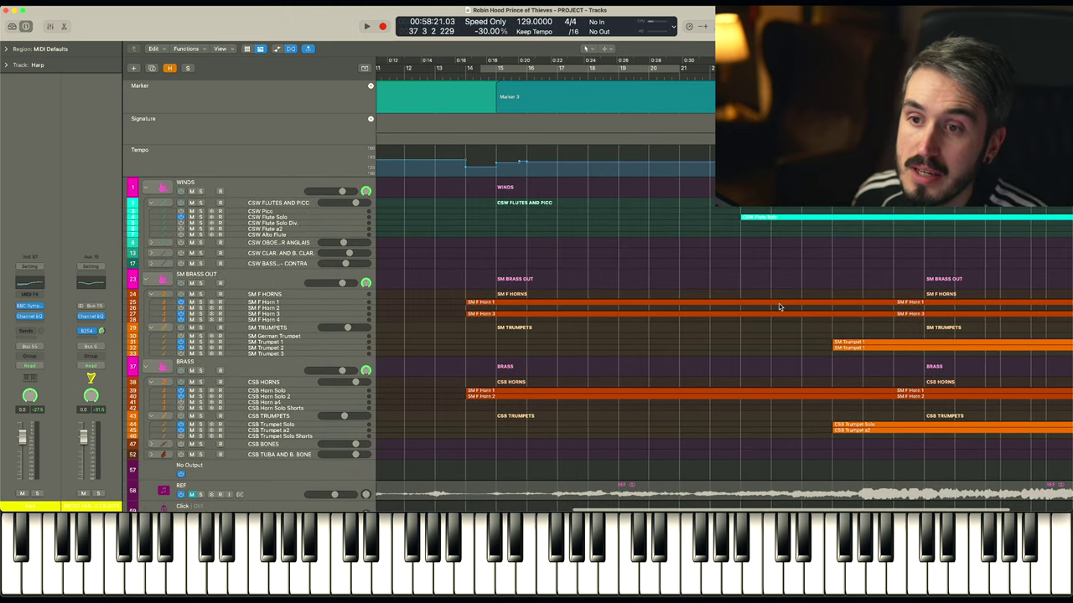